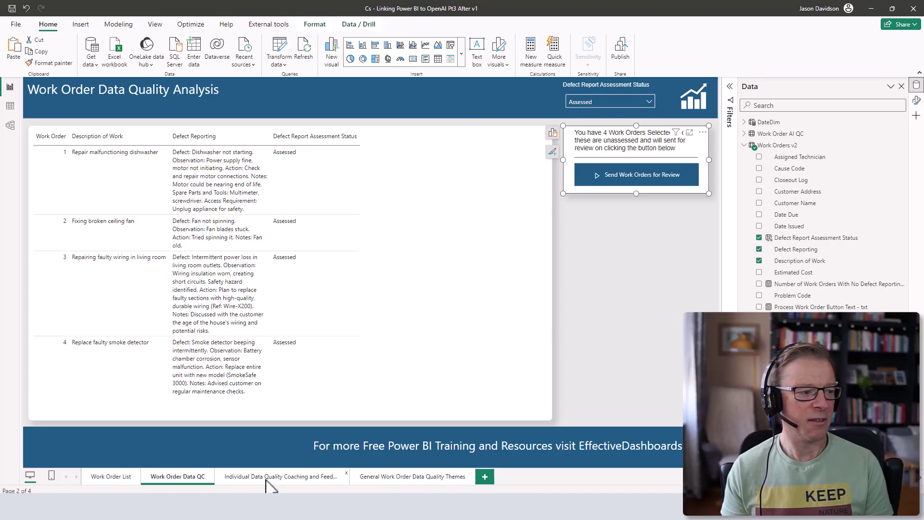
Step: On the Individual Data Quality Coaching page, examine the general assessment, coaching tips and rating for the broken ceiling fan work order
left_click(267, 479)
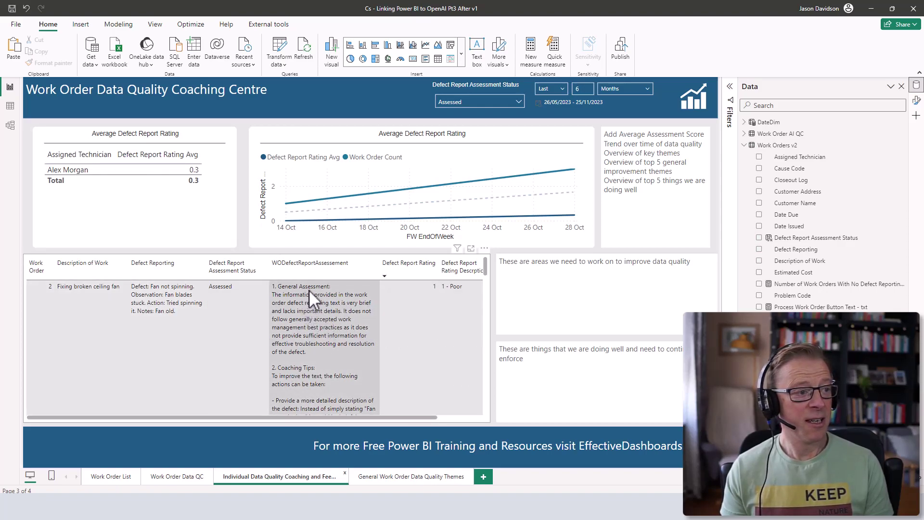
scroll(313, 340, "down", 3)
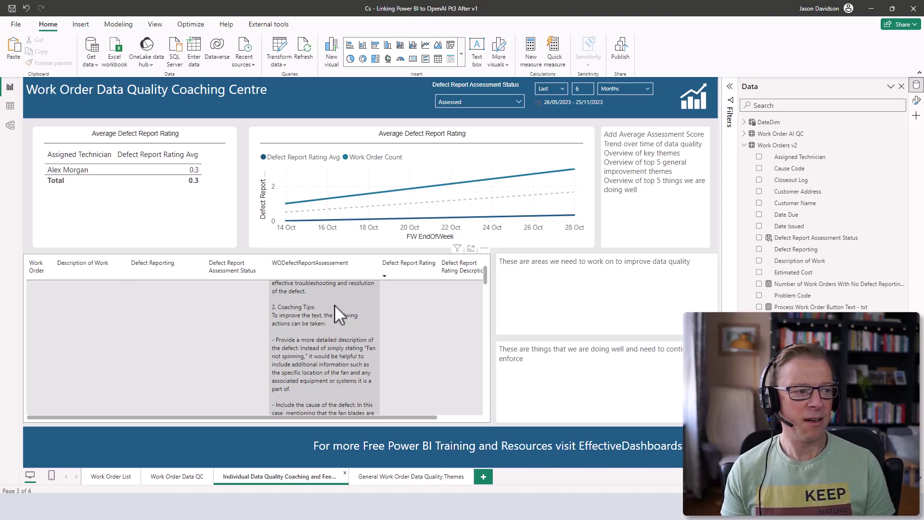
scroll(334, 305, "down", 3)
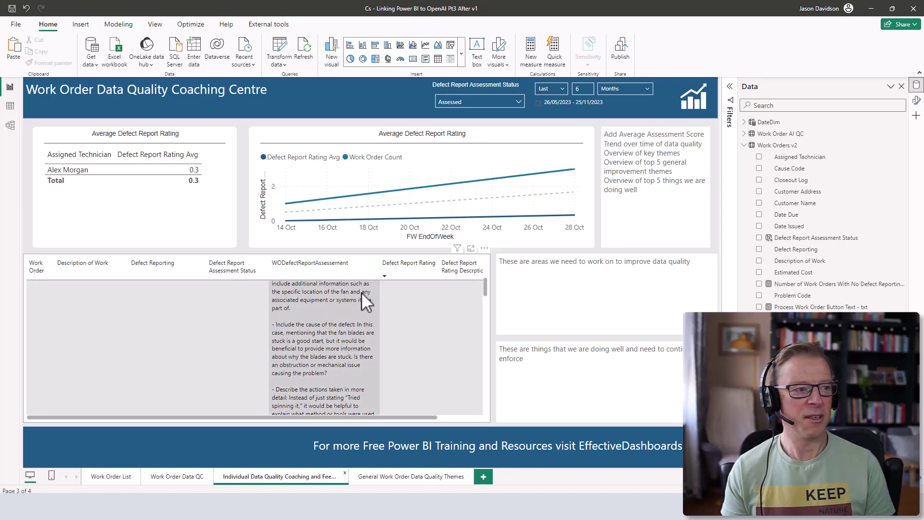
scroll(327, 342, "down", 5)
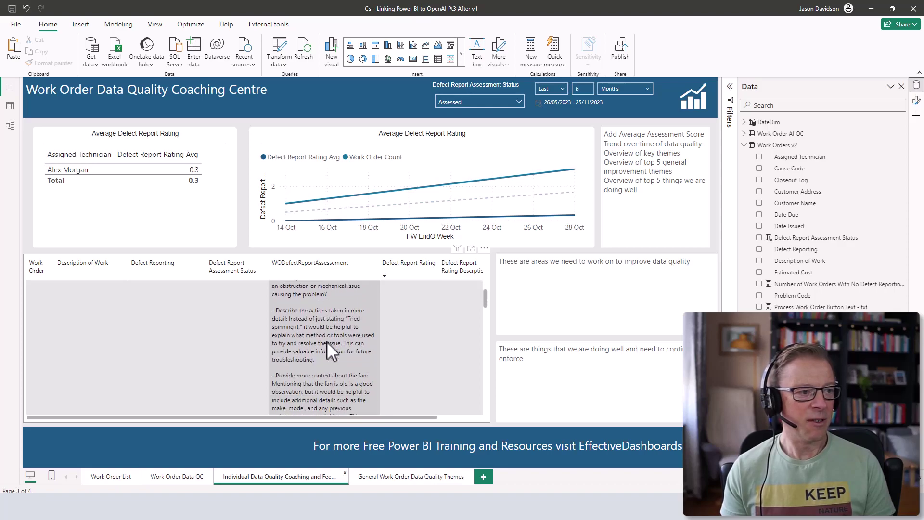
scroll(327, 342, "down", 3)
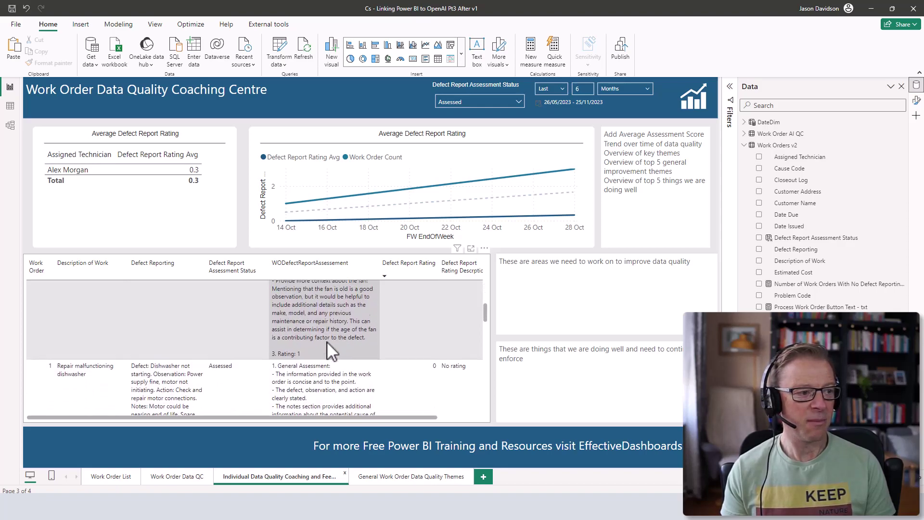
scroll(328, 341, "up", 4)
scroll(327, 339, "up", 5)
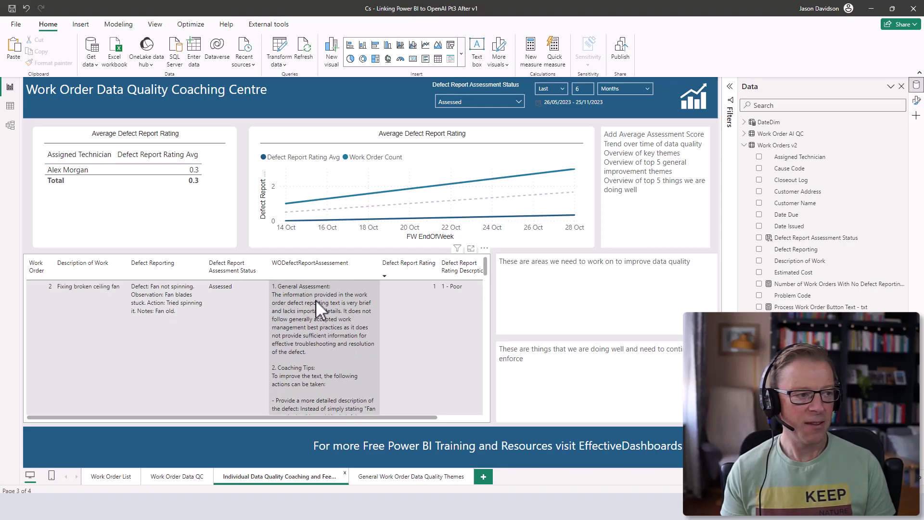
scroll(313, 351, "down", 3)
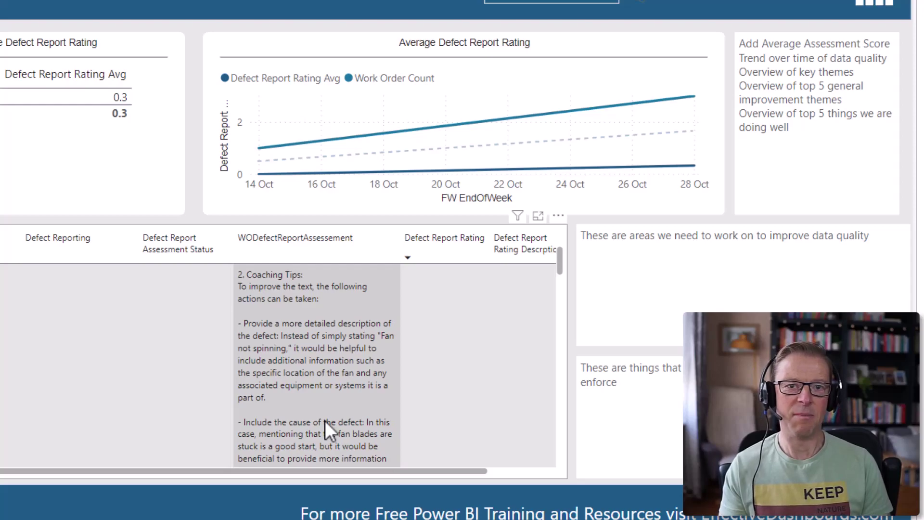
scroll(320, 331, "up", 3)
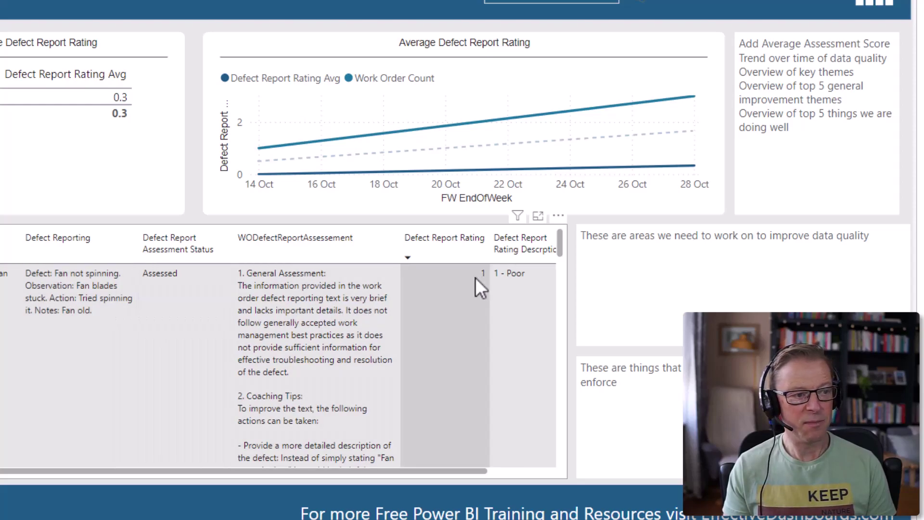
scroll(311, 326, "down", 2)
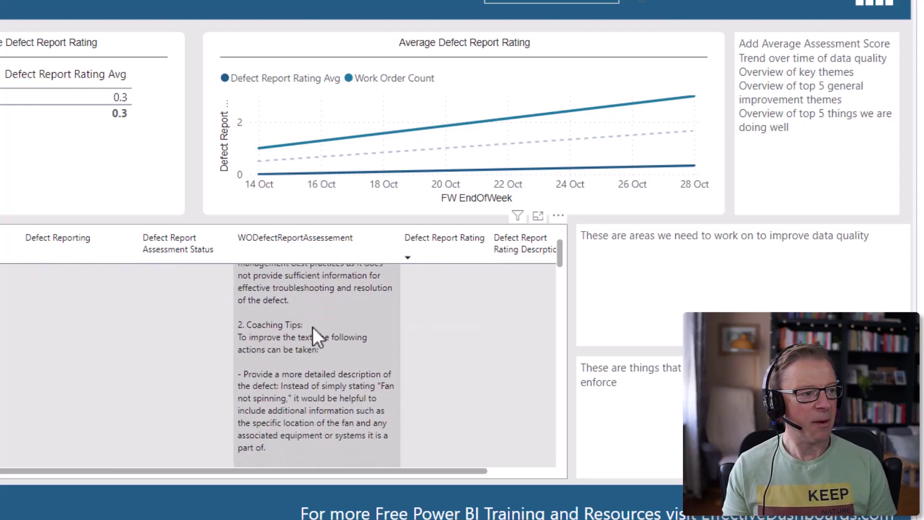
scroll(317, 325, "down", 1)
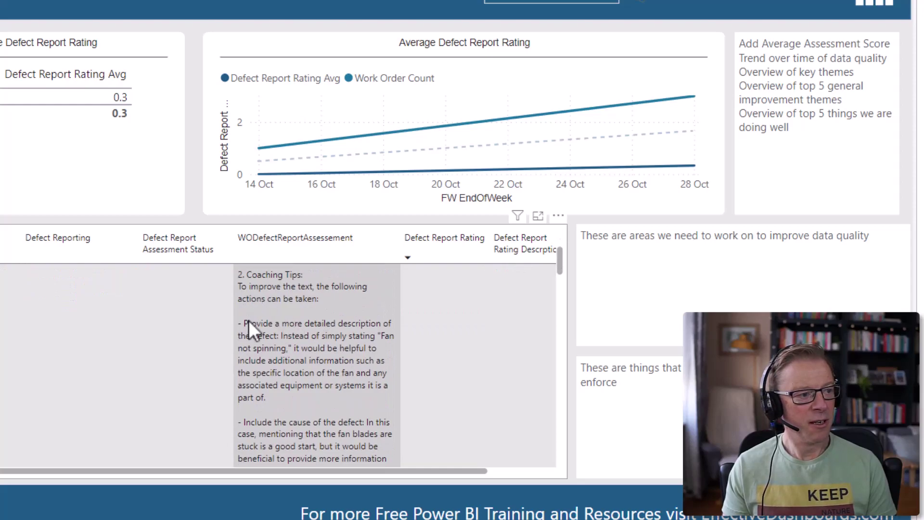
scroll(295, 291, "up", 3)
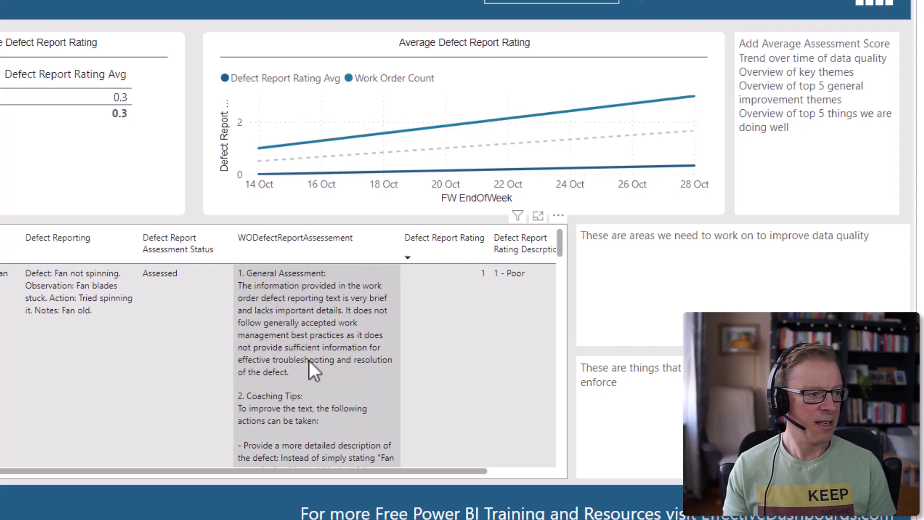
scroll(303, 373, "down", 1)
scroll(303, 373, "down", 10)
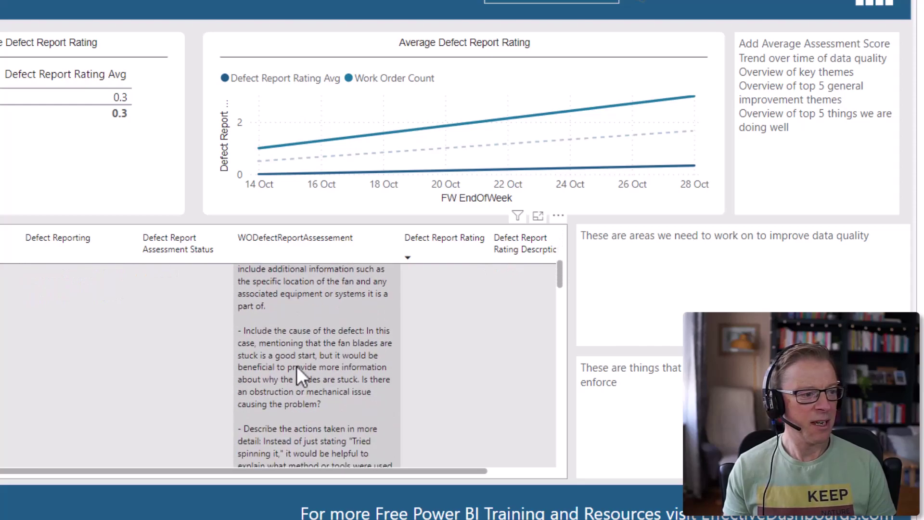
scroll(297, 366, "down", 6)
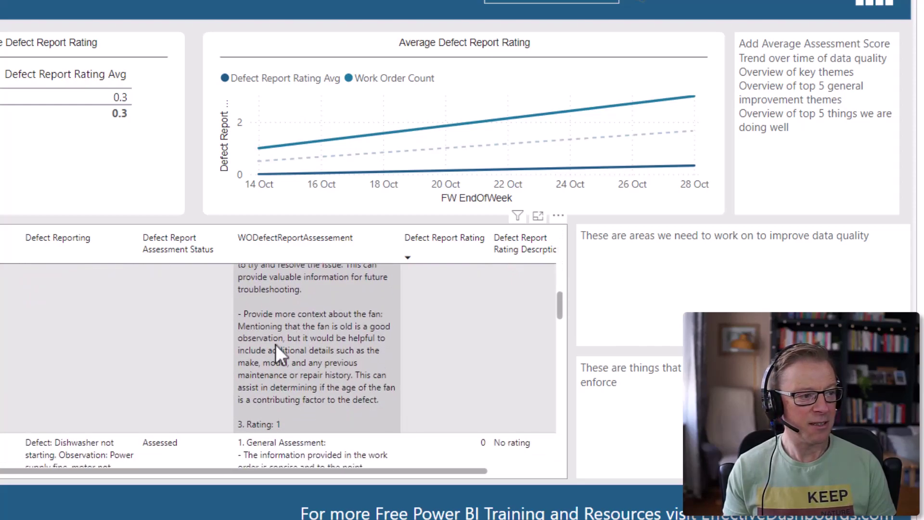
scroll(278, 345, "down", 1)
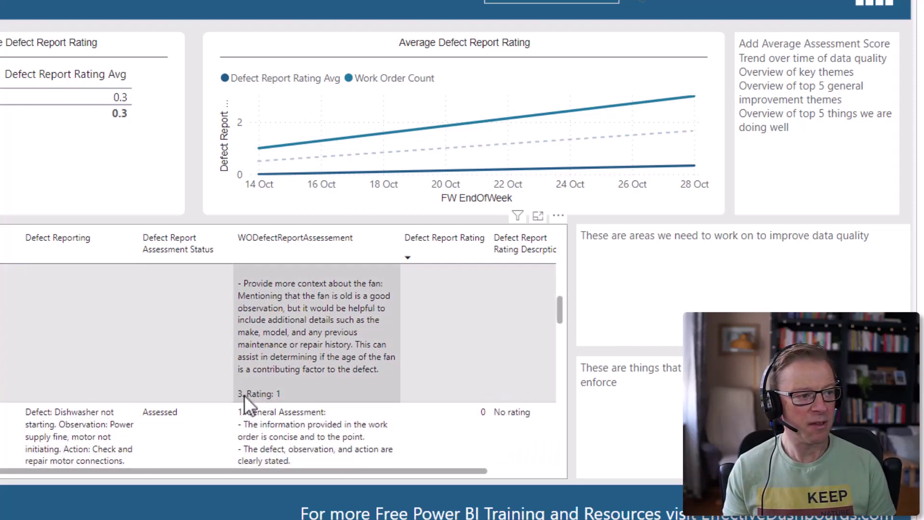
scroll(351, 339, "down", 2)
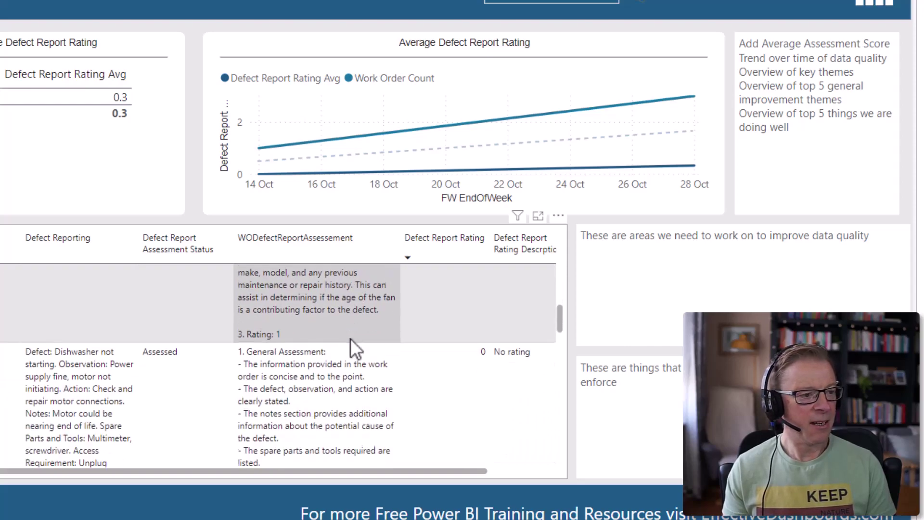
scroll(350, 338, "up", 2)
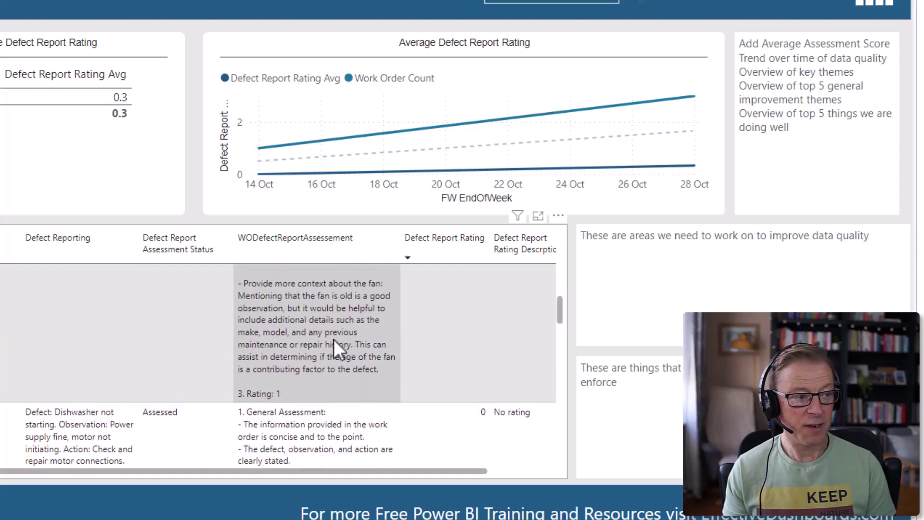
scroll(321, 324, "up", 8)
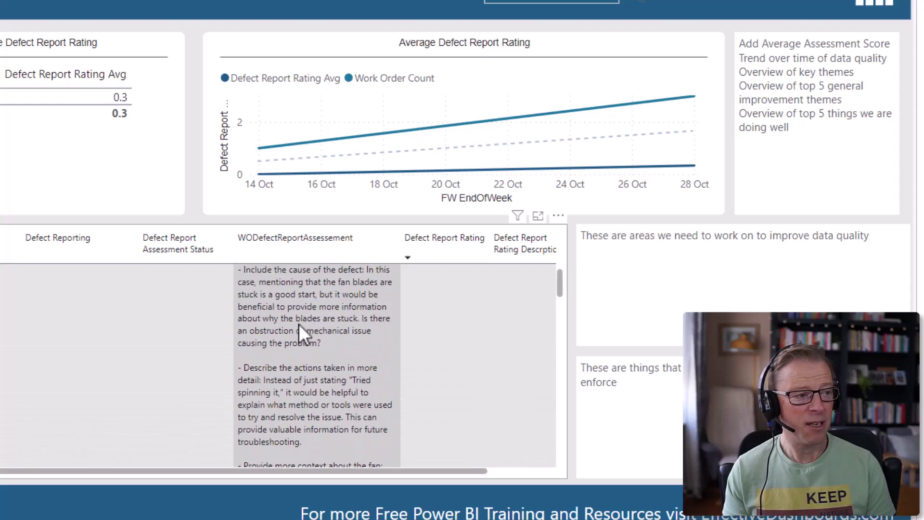
scroll(305, 346, "down", 8)
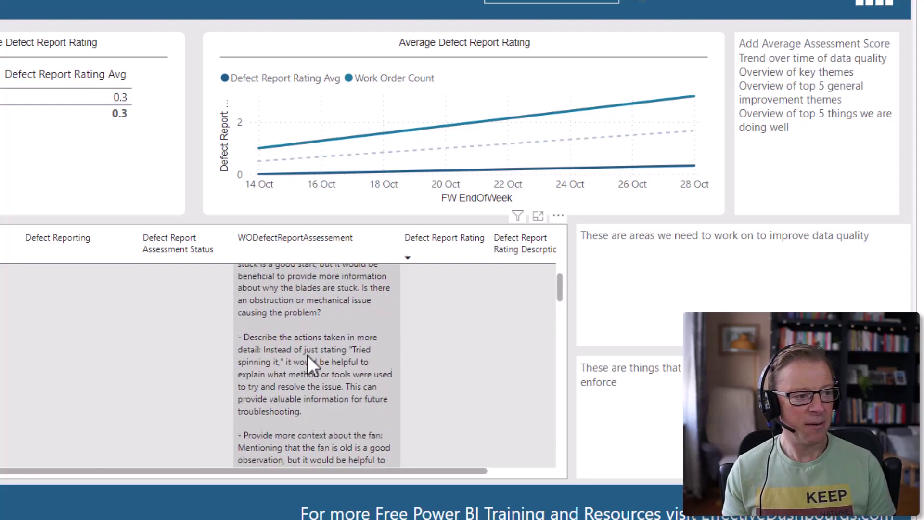
scroll(293, 396, "up", 8)
scroll(293, 393, "up", 6)
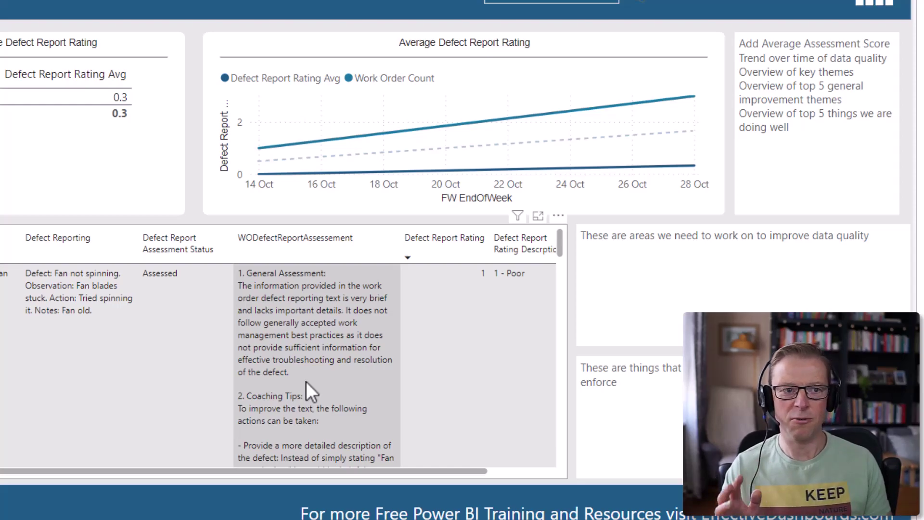
Step: Compare the rating wording at the end of each work order's assessment with the Defect Report Rating column
scroll(321, 351, "down", 5)
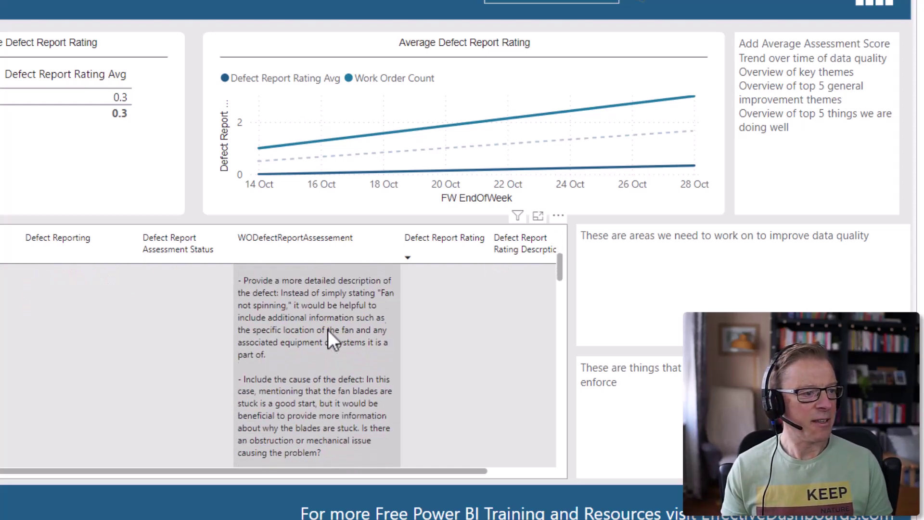
scroll(328, 331, "down", 5)
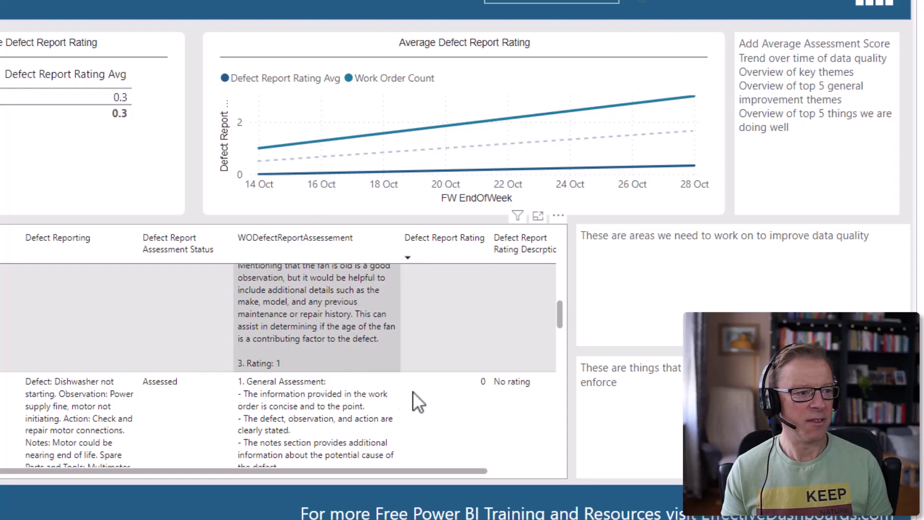
scroll(321, 387, "down", 4)
scroll(337, 381, "down", 6)
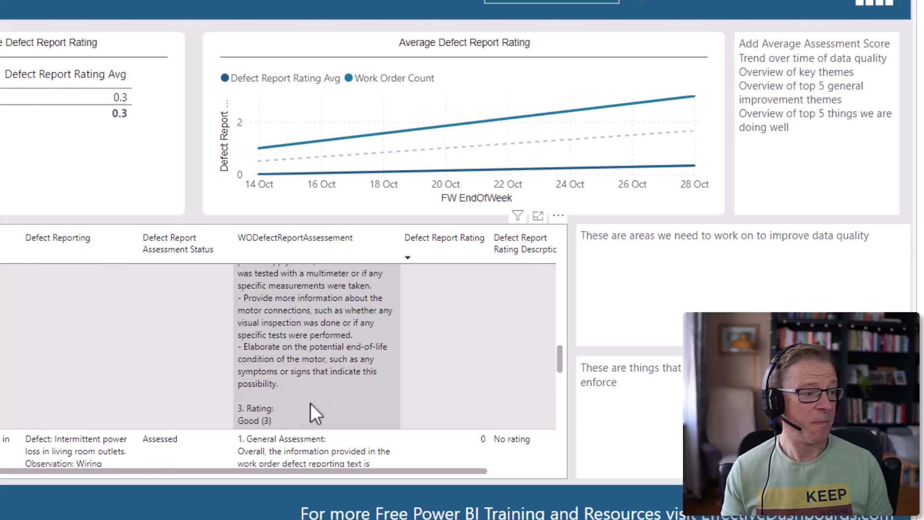
scroll(310, 402, "down", 10)
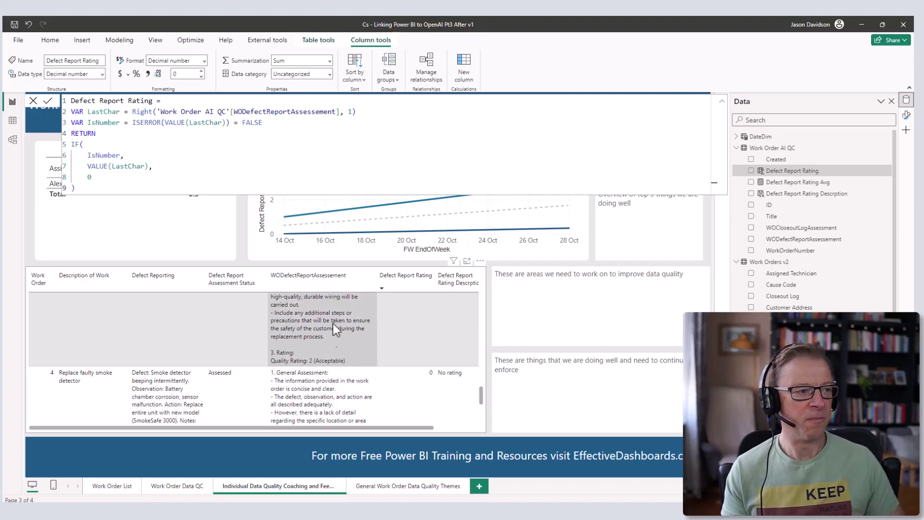
scroll(345, 356, "up", 5)
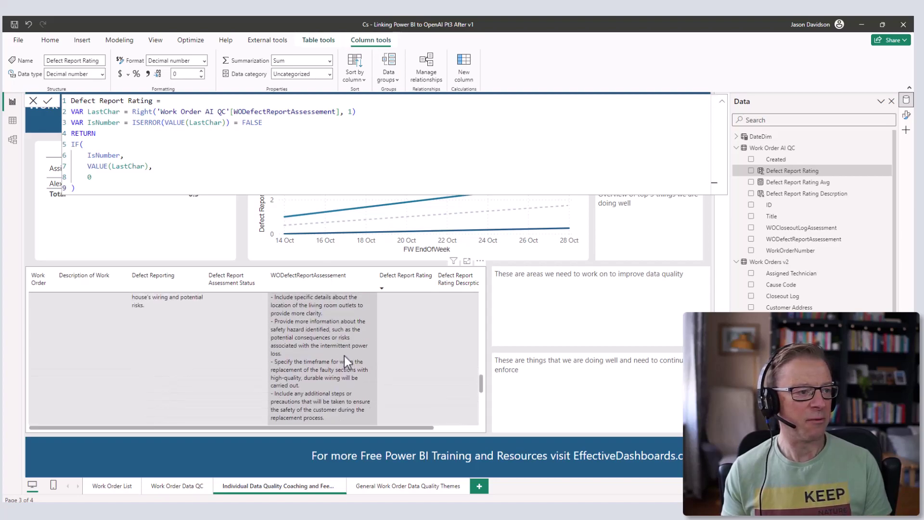
scroll(325, 351, "up", 3)
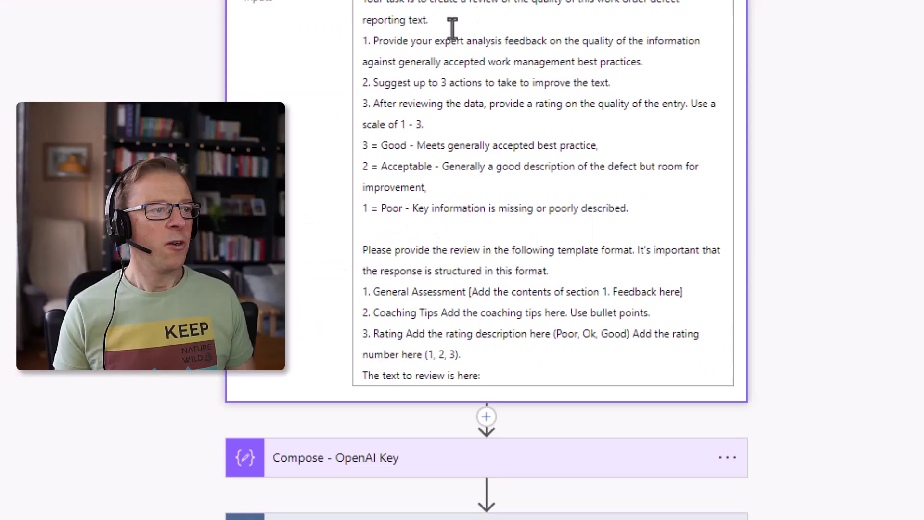
Step: In Power Automate's prompt, replace "(1, 2, 3)" with "The rating needs to be 1 or 2 or 3 and needs to be the very last character in the response."
scroll(382, 104, "up", 4)
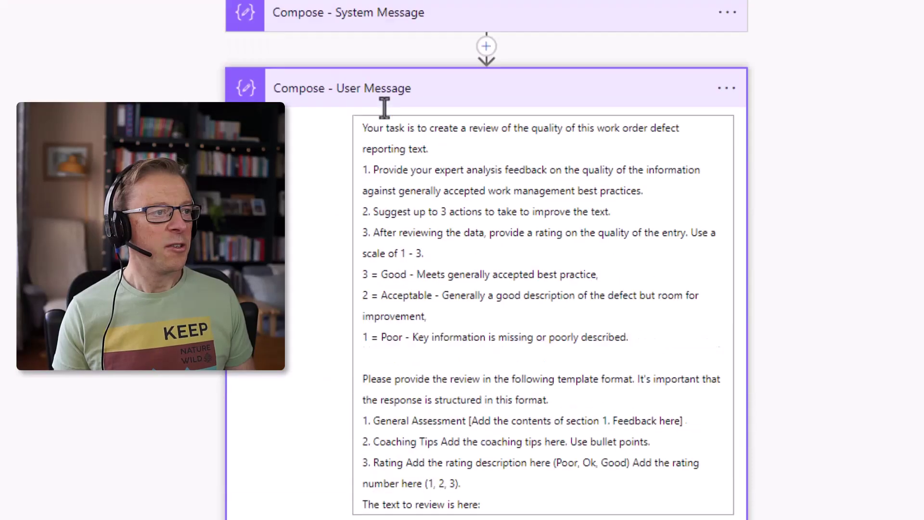
scroll(383, 107, "down", 2)
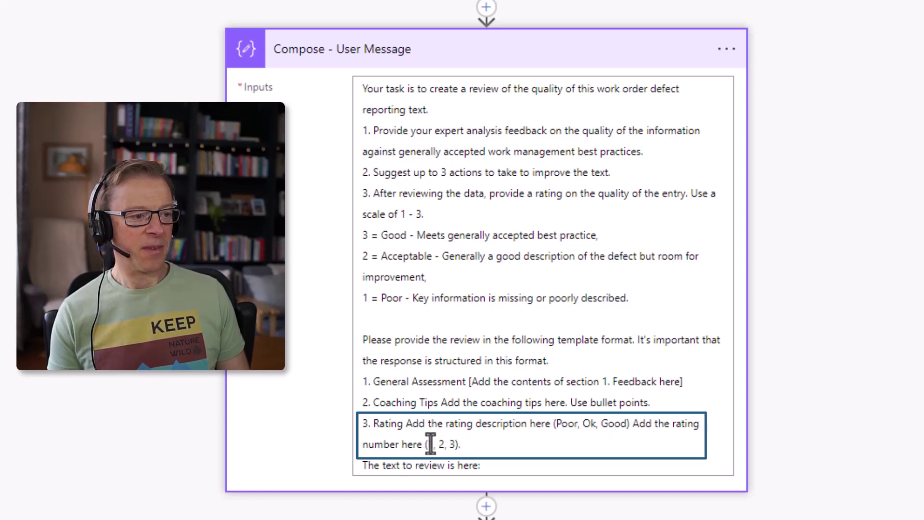
left_click_drag(422, 444, 461, 441)
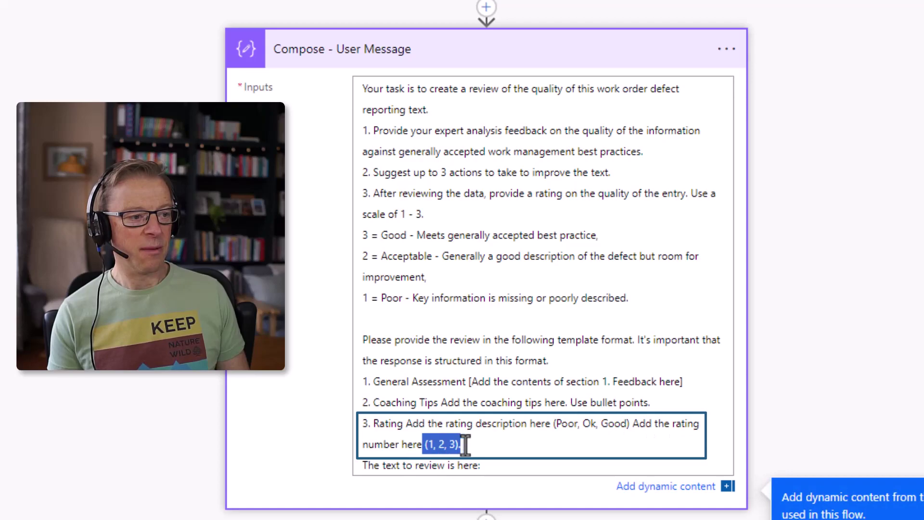
type(". The rating needs to be 1 or 2 or 3 and needs to be the very last character in the response.")
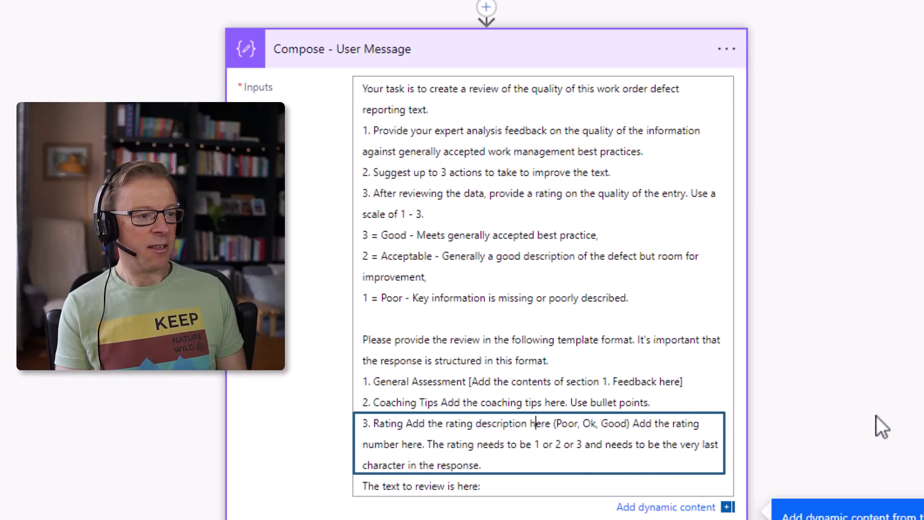
key("Return")
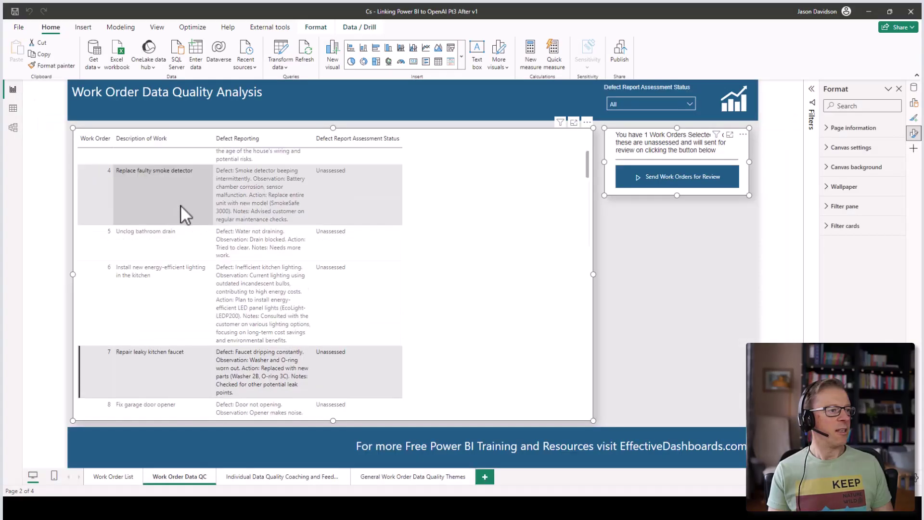
Step: In the Power BI report, select work order 1, Repair malfunctioning dishwasher, and send it for review
scroll(180, 204, "up", 5)
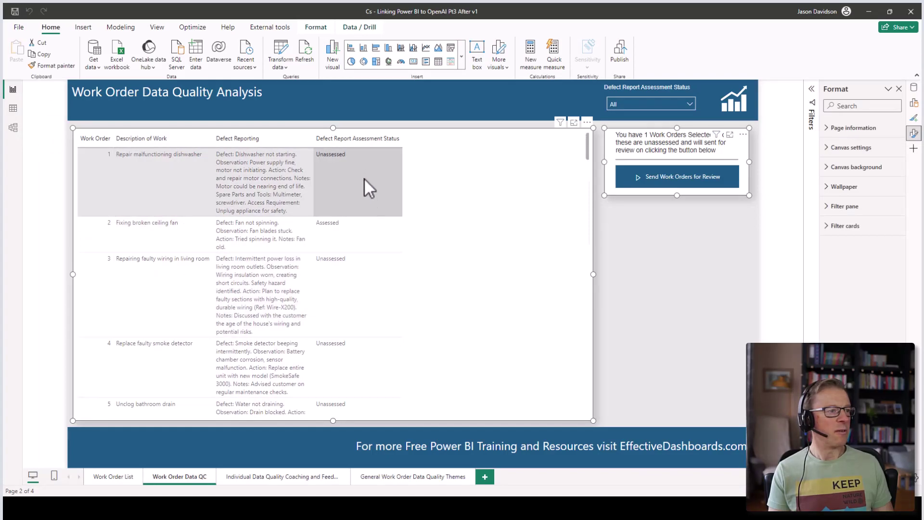
left_click(379, 178)
left_click(669, 176, "ctrl")
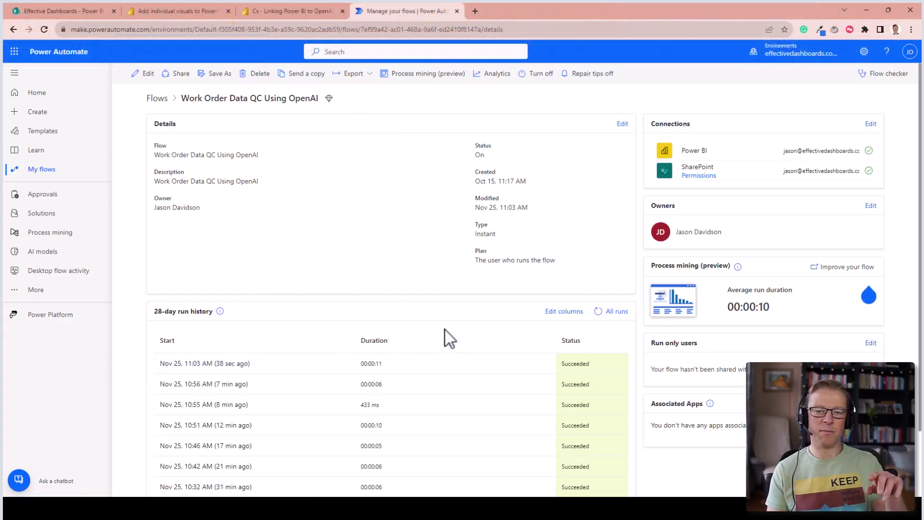
Step: Open the flow's latest run, Nov 25, 11:03 AM, and expand the Apply to each loop, its Condition and the Parse JSON action
left_click(205, 364)
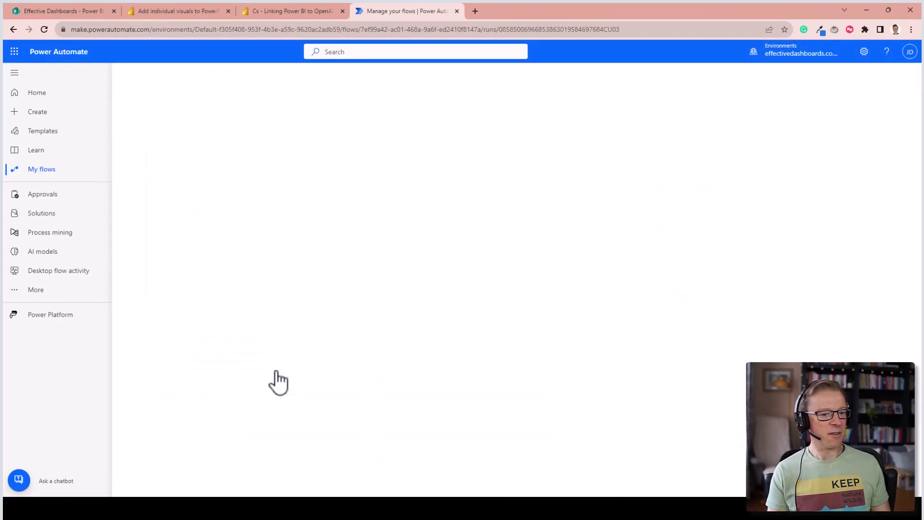
left_click(486, 289)
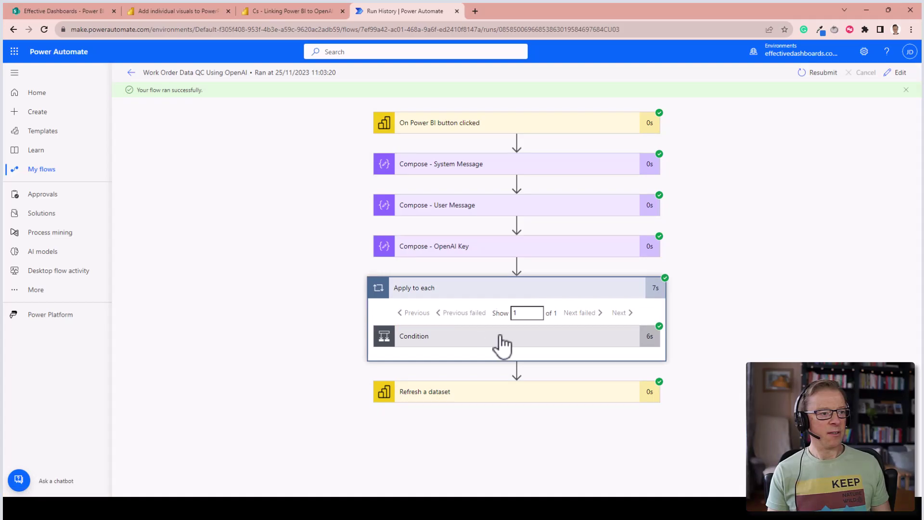
left_click(499, 337)
scroll(377, 355, "down", 4)
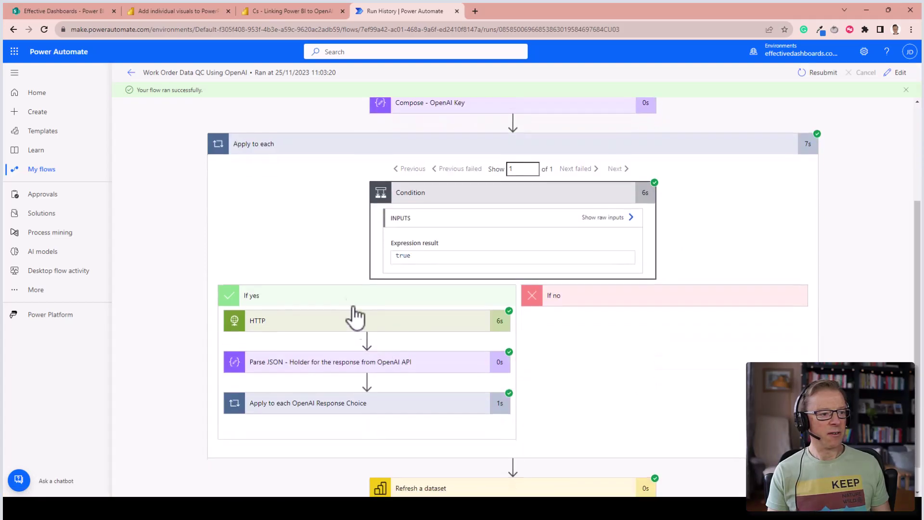
left_click(320, 339)
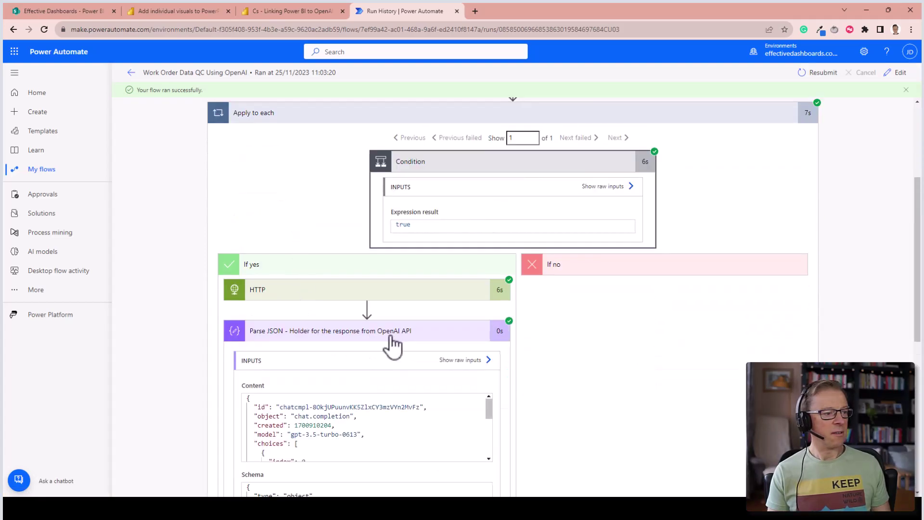
Step: In the Parse JSON input content, examine the rating at the very end of the assistant's message
scroll(389, 351, "down", 5)
scroll(368, 329, "down", 3)
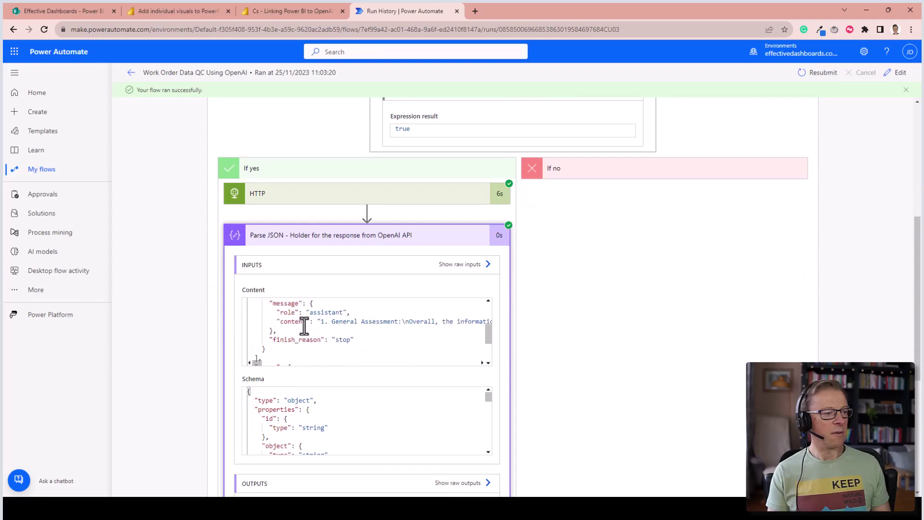
left_click_drag(255, 364, 482, 365)
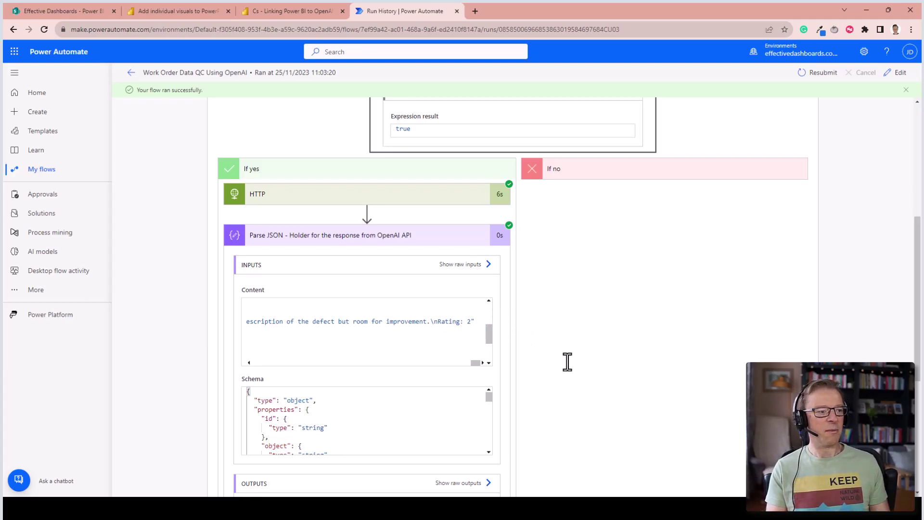
scroll(634, 403, "up", 4)
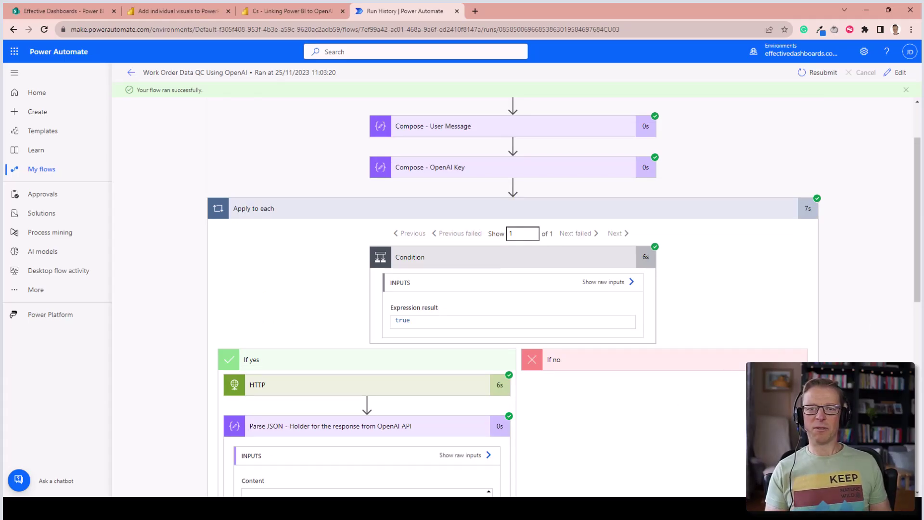
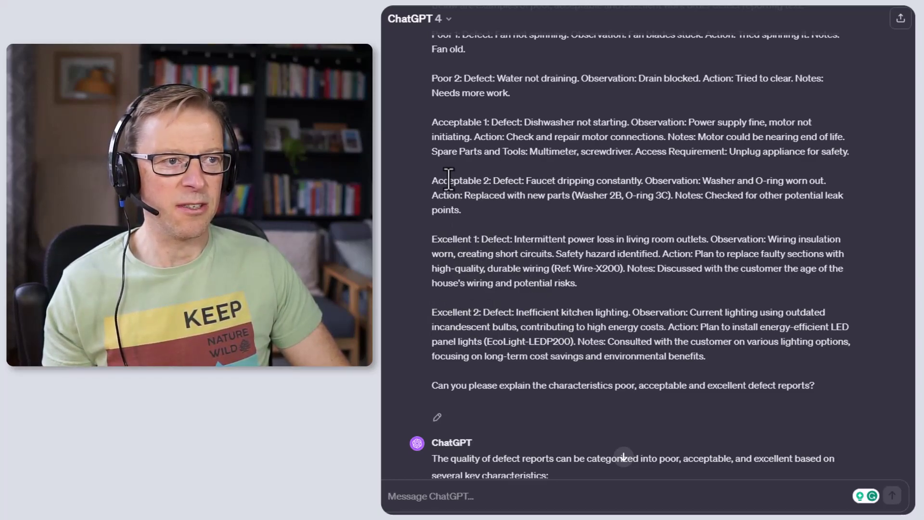
Step: In the ChatGPT conversation, review the example defect reports and the explained characteristics of poor, acceptable and excellent reports
scroll(474, 128, "up", 2)
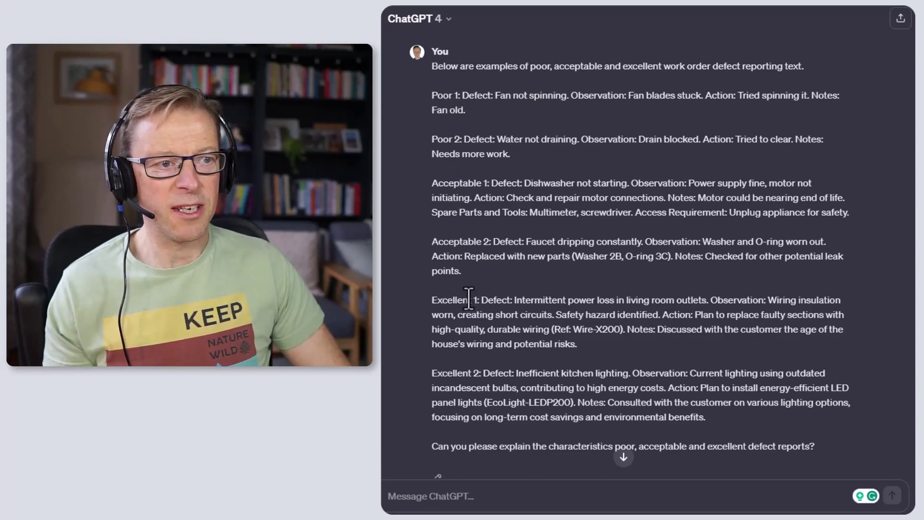
scroll(468, 296, "down", 4)
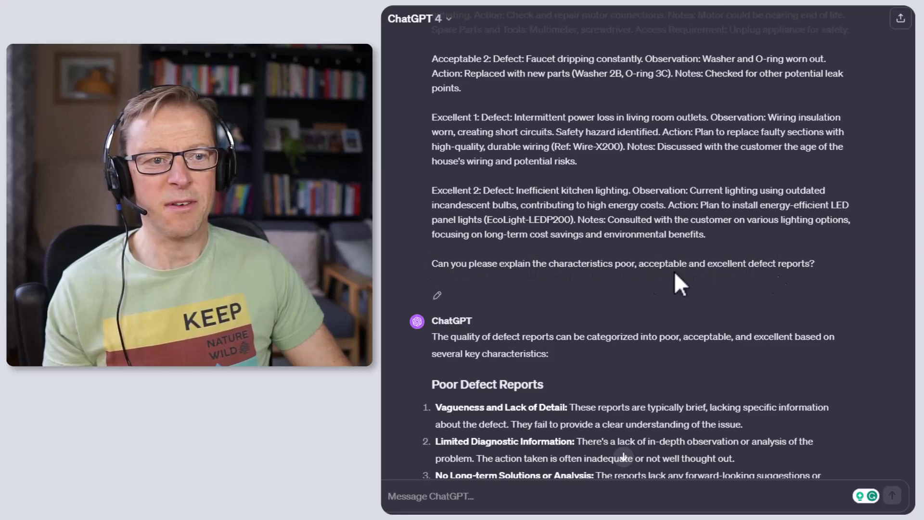
scroll(626, 273, "down", 4)
scroll(628, 274, "down", 1)
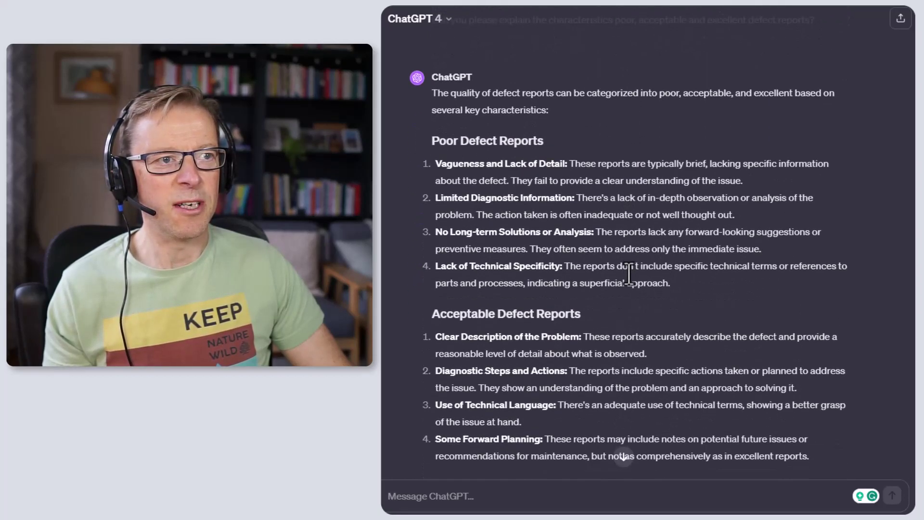
scroll(632, 276, "down", 1)
scroll(632, 279, "up", 1)
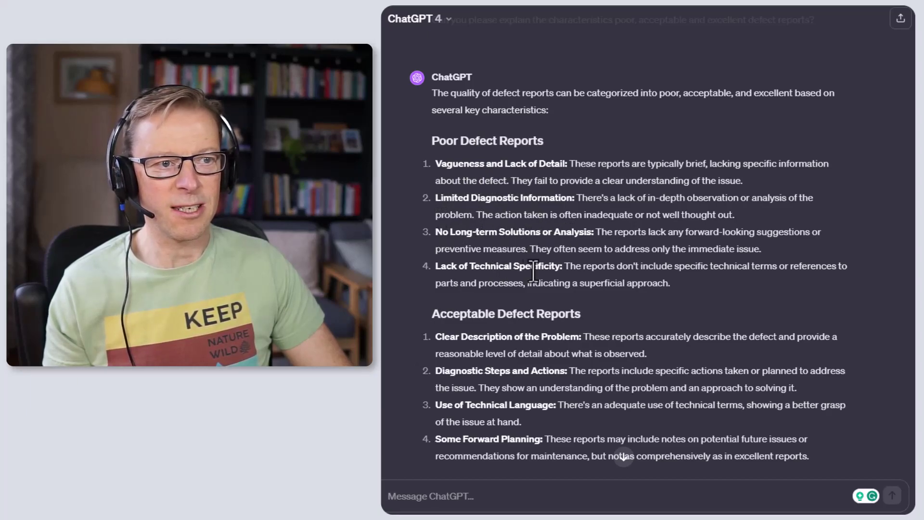
scroll(534, 272, "down", 5)
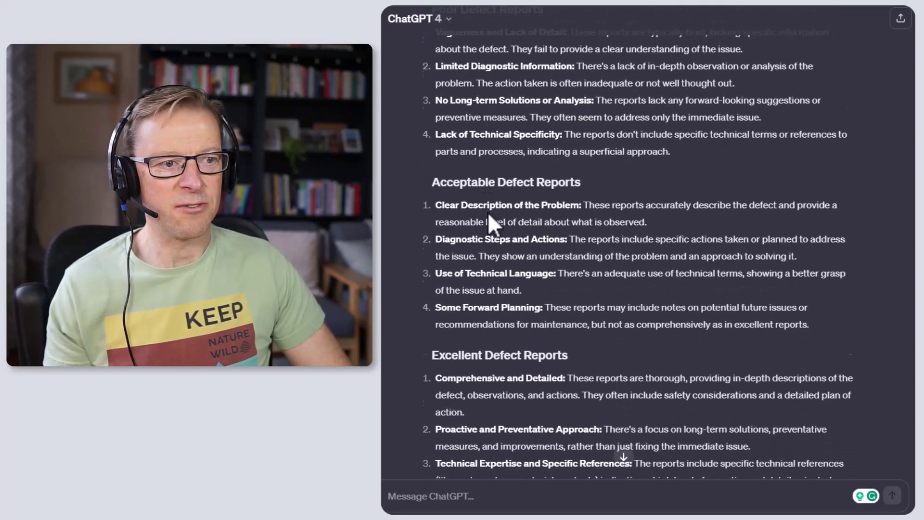
scroll(490, 214, "down", 5)
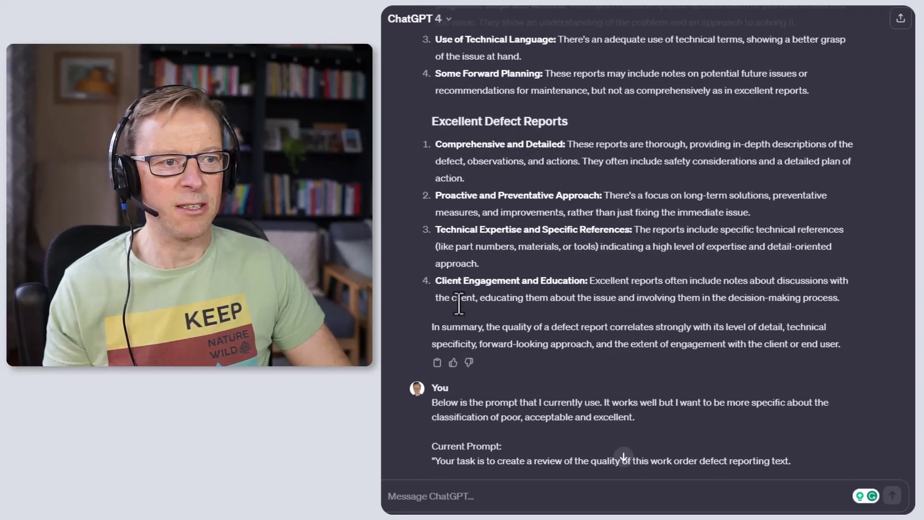
scroll(475, 303, "down", 1)
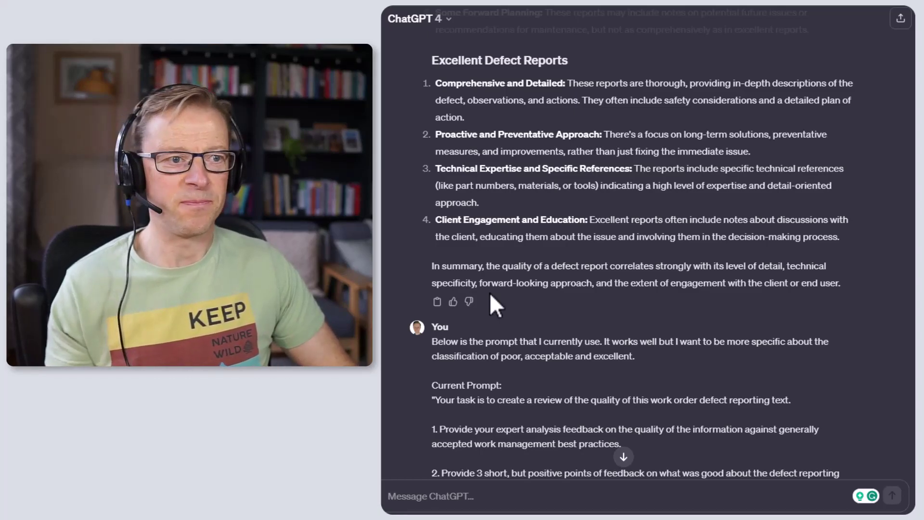
Step: Read the message containing the current prompt and its request to add few-shot examples and the quality characteristics
scroll(547, 267, "down", 5)
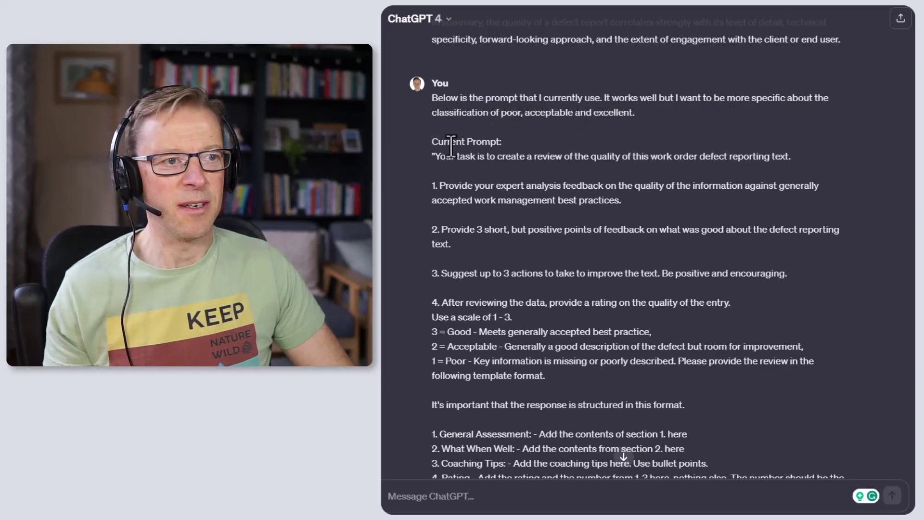
scroll(465, 282, "down", 5)
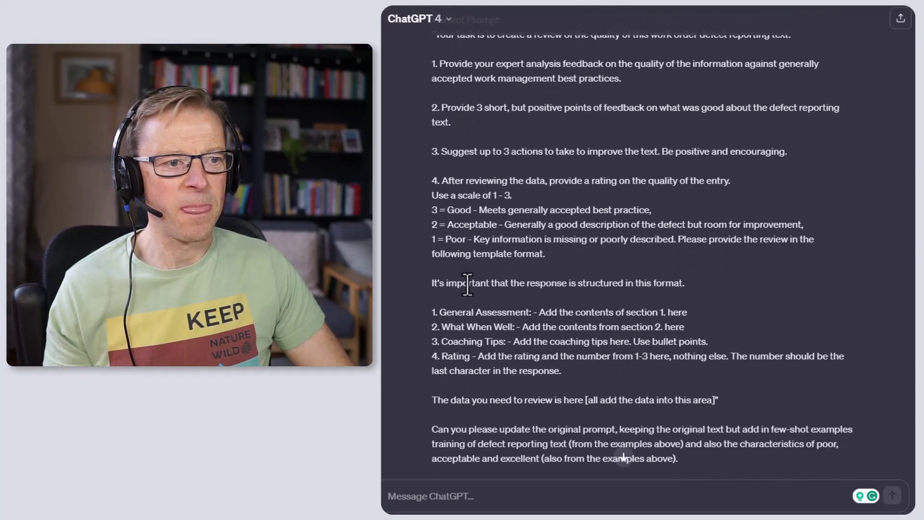
scroll(476, 283, "down", 2)
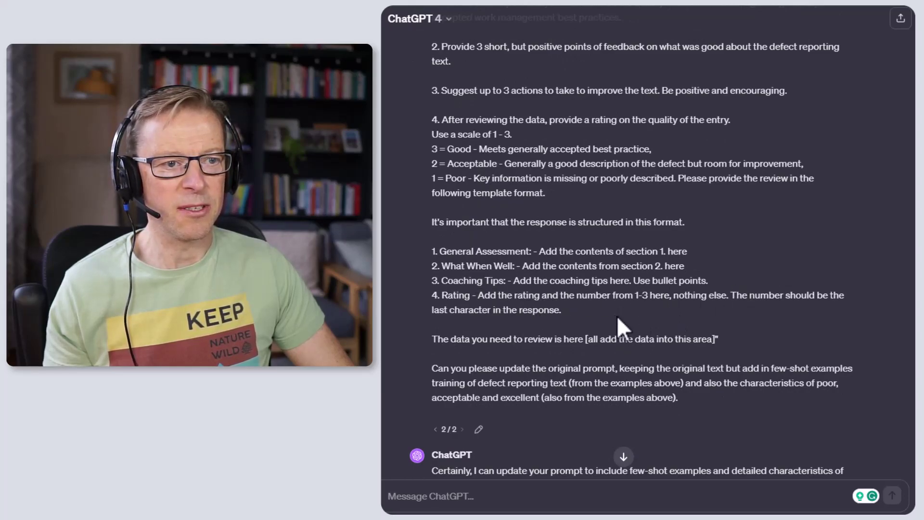
scroll(507, 314, "down", 2)
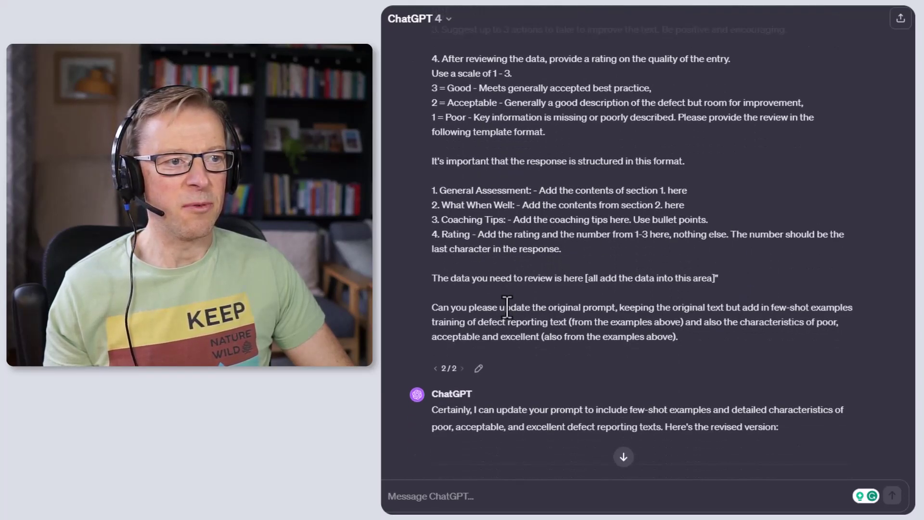
scroll(507, 308, "down", 2)
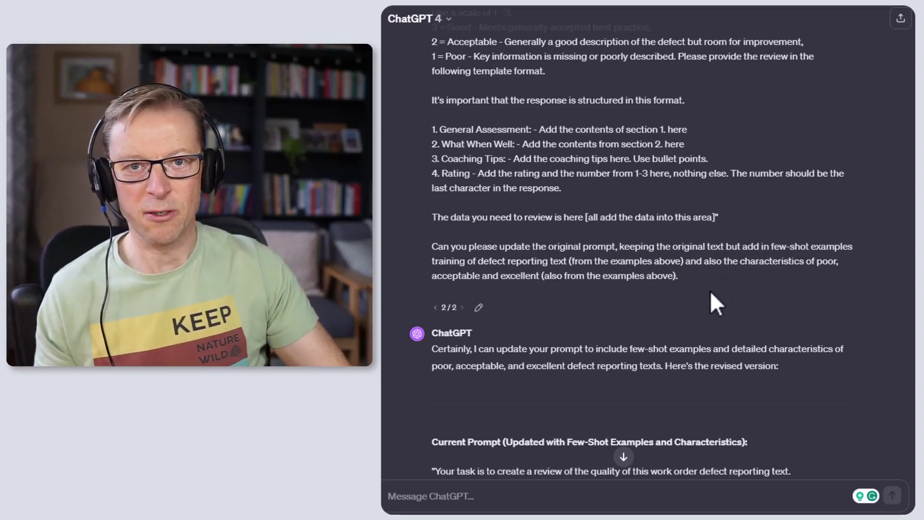
Step: Examine the revised prompt's analysis instructions, its poor, acceptable and excellent characteristics, and its 1 - 3 rating scale
scroll(659, 301, "down", 1)
scroll(658, 292, "down", 4)
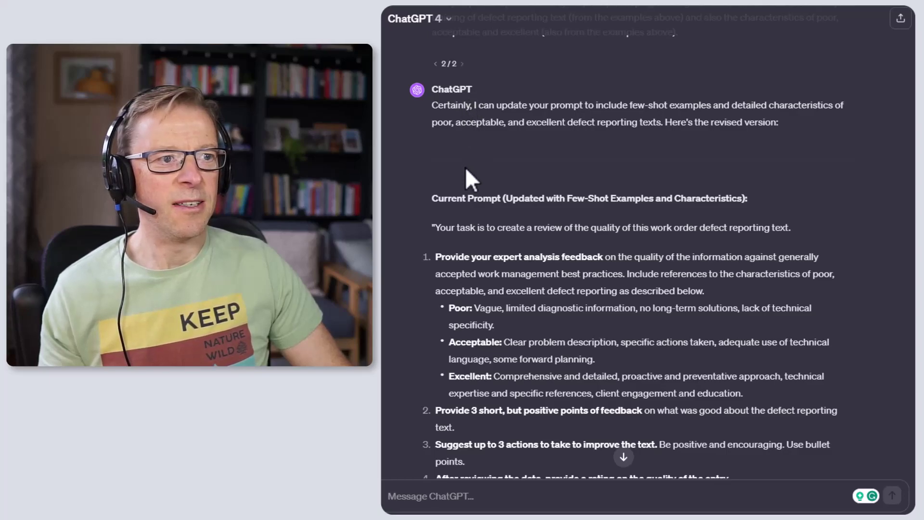
scroll(465, 168, "down", 3)
scroll(466, 168, "down", 1)
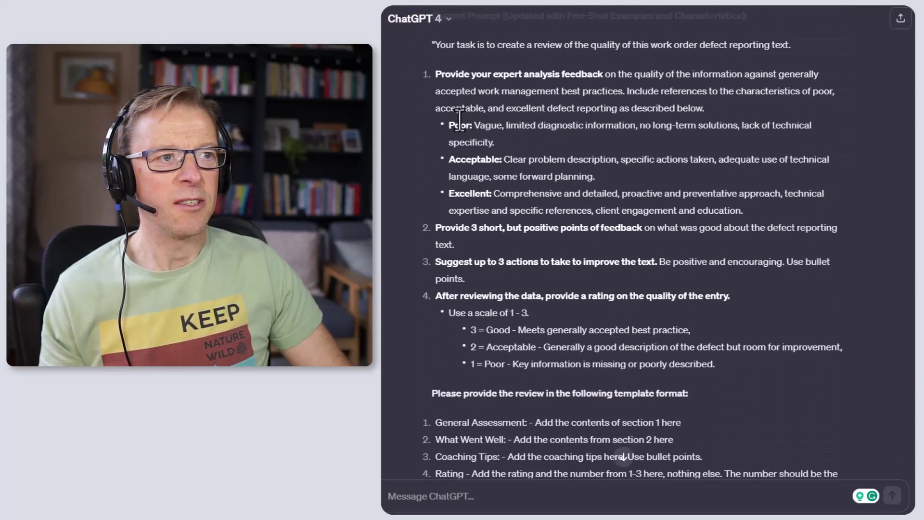
scroll(523, 101, "up", 1)
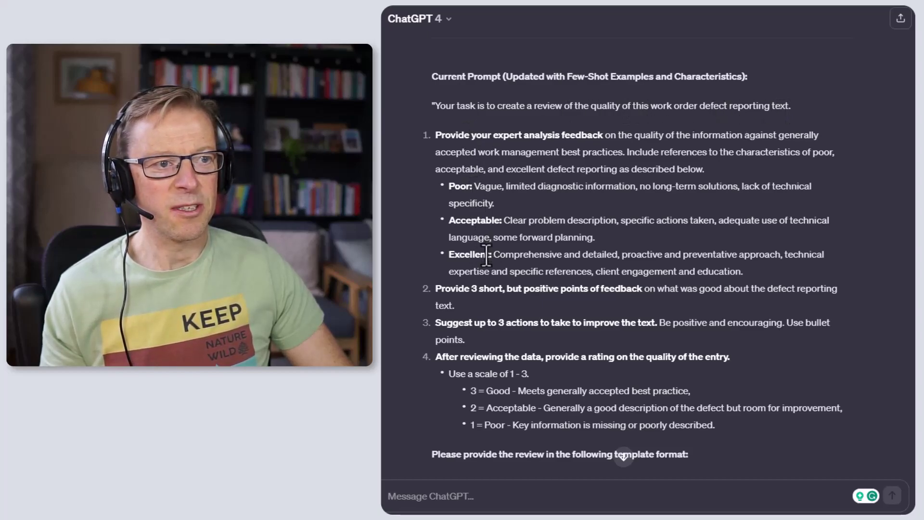
scroll(494, 276, "down", 1)
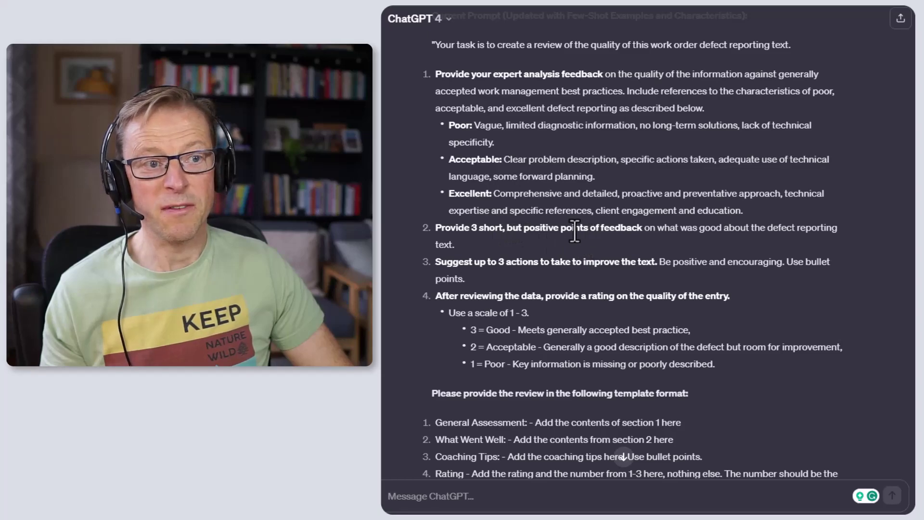
scroll(519, 251, "down", 1)
scroll(518, 249, "down", 1)
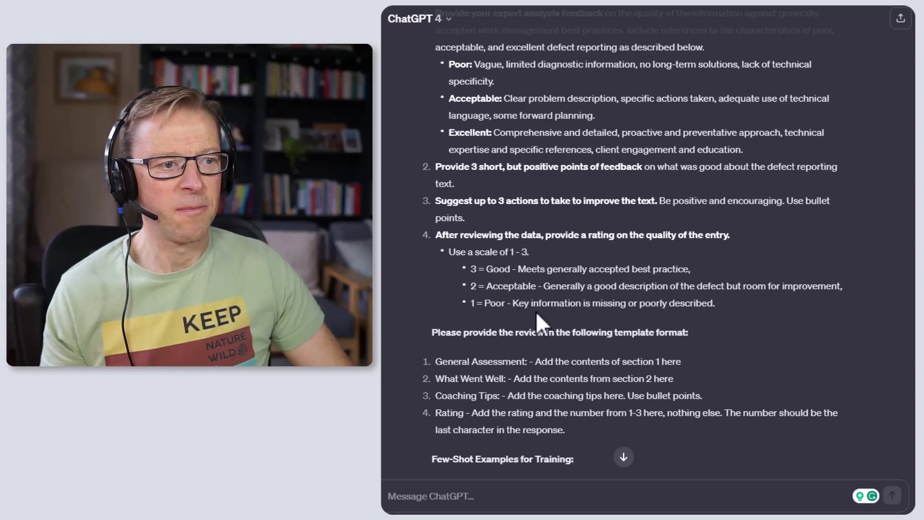
Step: Examine the revised prompt's template format and few-shot examples, highlighting "The number should be the last character in the response."
scroll(536, 313, "down", 3)
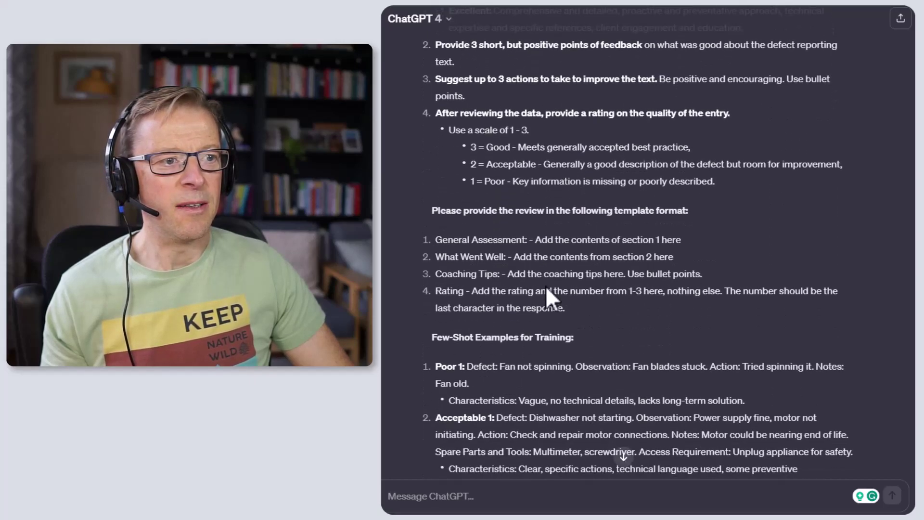
scroll(545, 285, "down", 2)
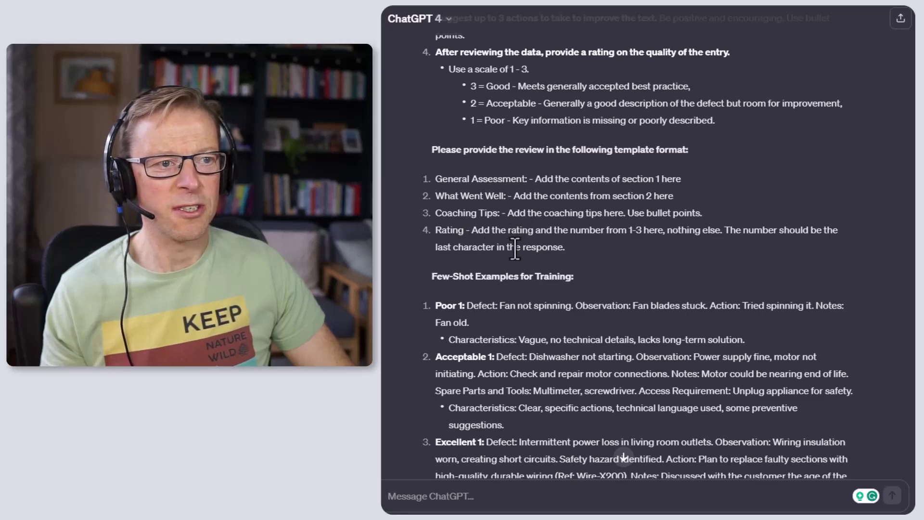
left_click_drag(722, 233, 842, 247)
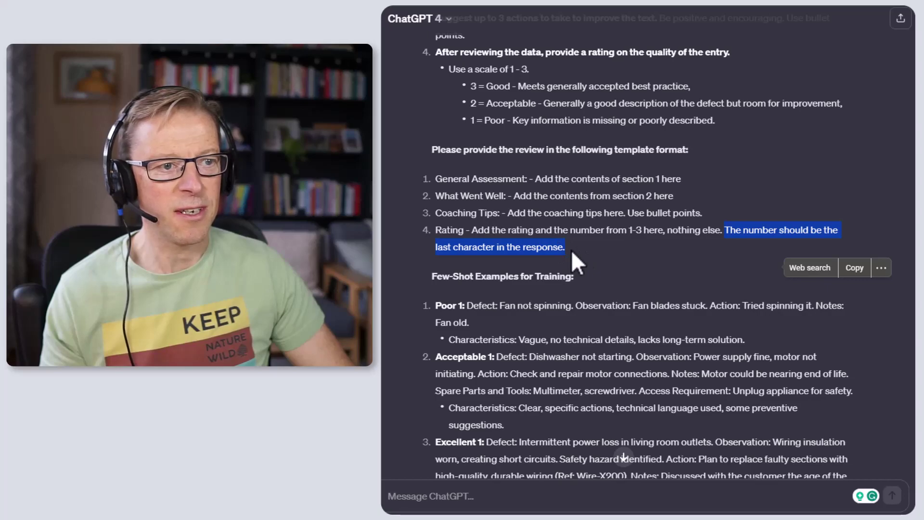
left_click(572, 244)
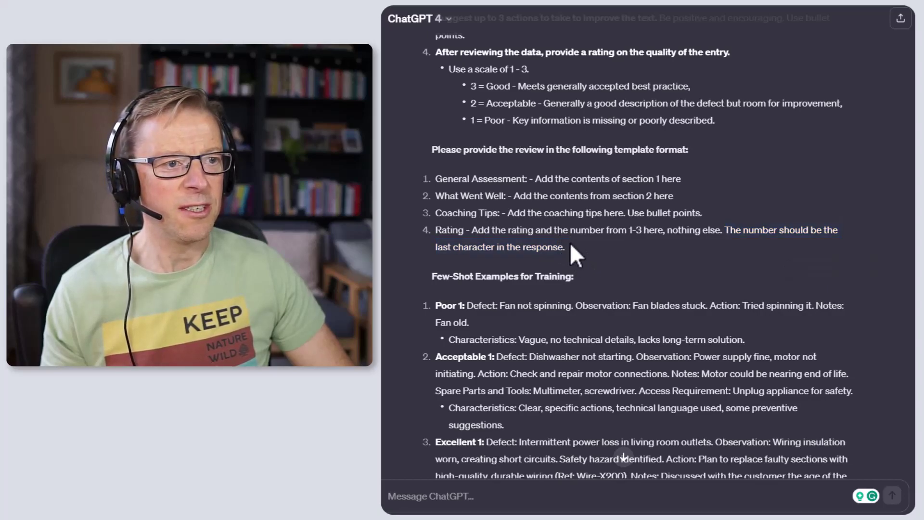
scroll(570, 244, "down", 4)
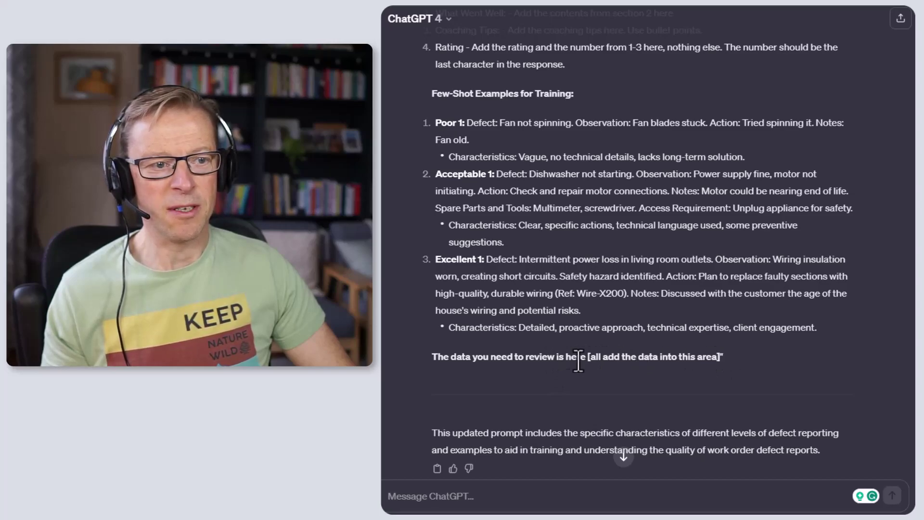
Step: Review the test message using the updated prompt and highlight its "Door won't slide" defect report data
scroll(552, 357, "down", 4)
scroll(532, 281, "down", 3)
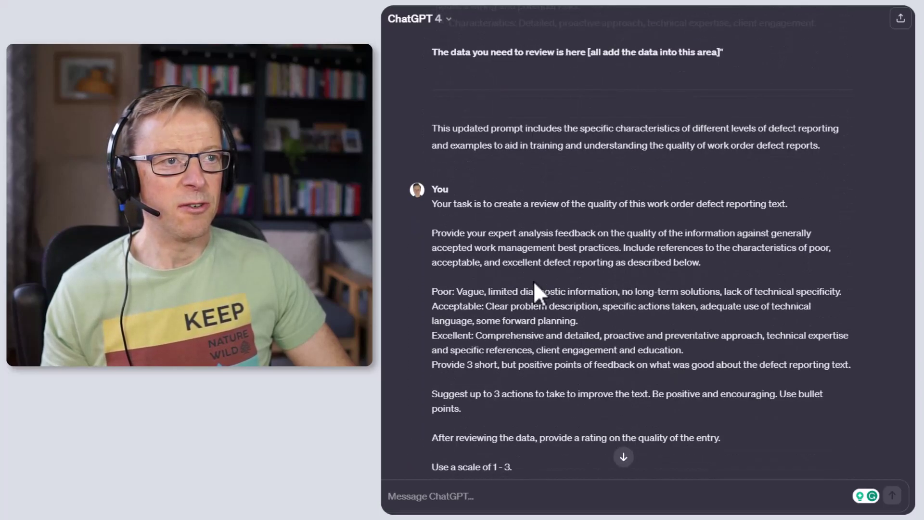
scroll(533, 281, "up", 2)
scroll(535, 280, "down", 4)
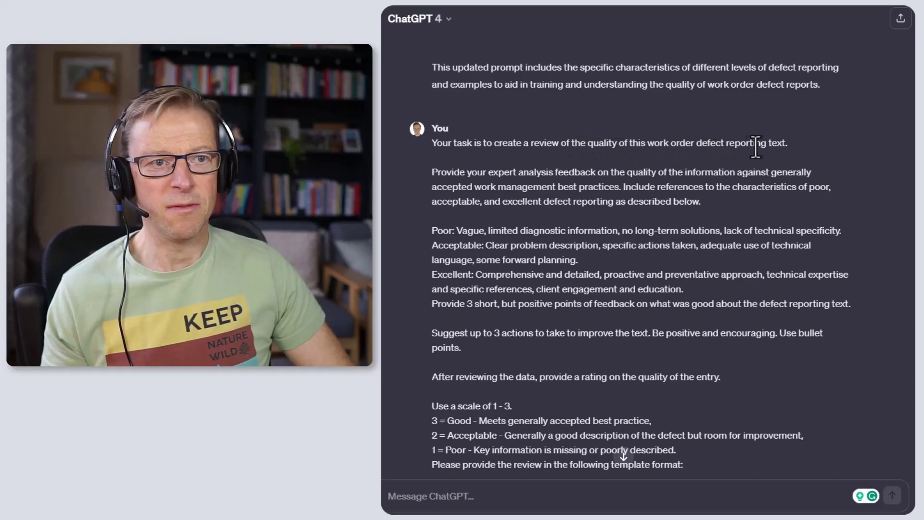
scroll(538, 166, "down", 10)
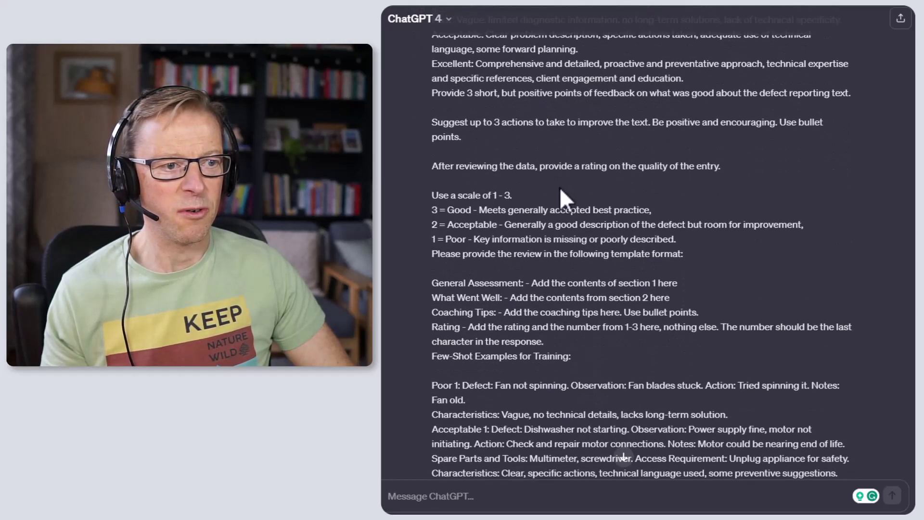
scroll(558, 190, "down", 3)
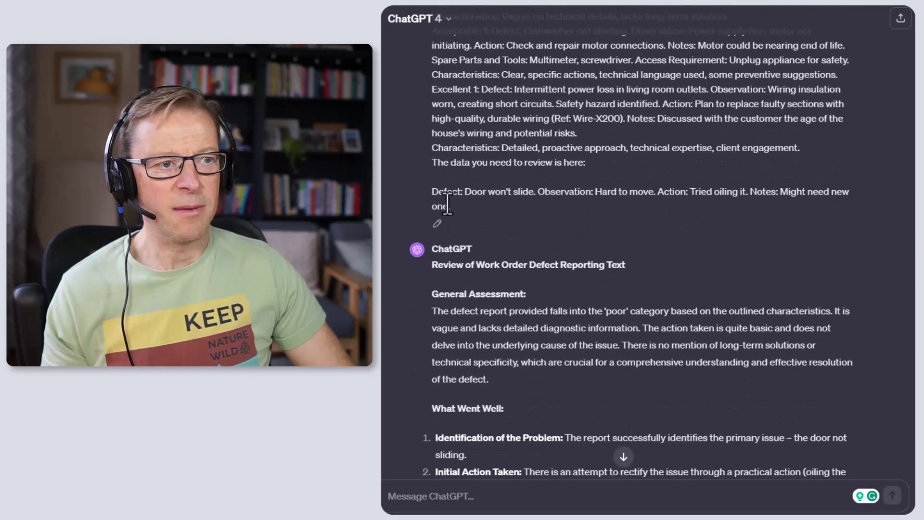
left_click_drag(460, 204, 432, 195)
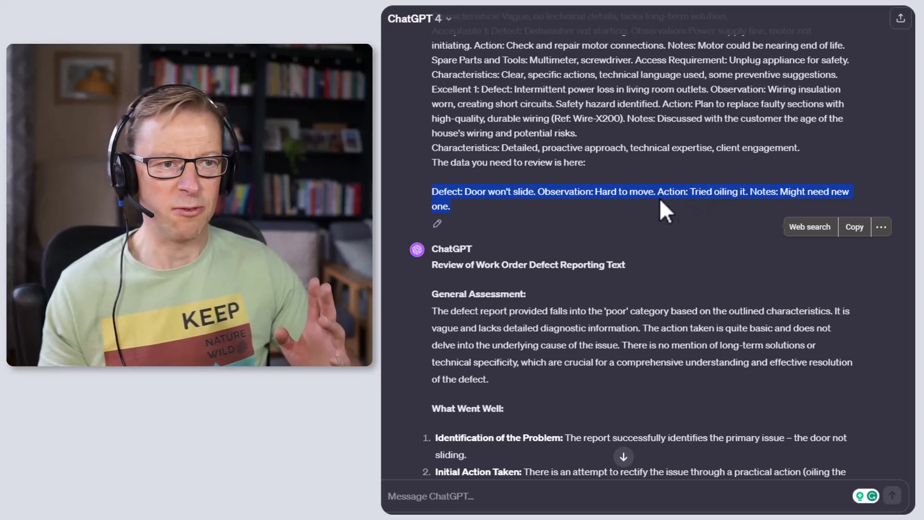
Step: Examine the review of the "Door won't slide" report, including its general assessment, positive points, coaching tips and rating
left_click(570, 209)
scroll(579, 220, "down", 4)
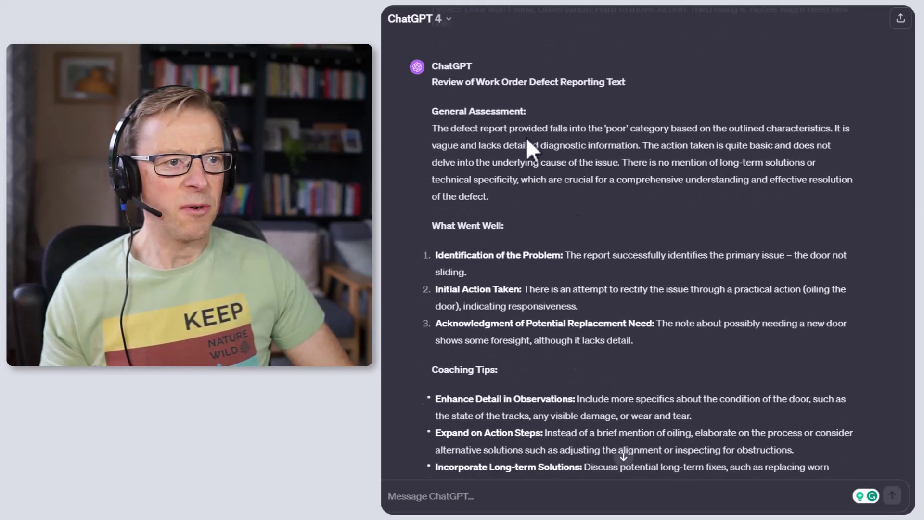
scroll(521, 172, "down", 1)
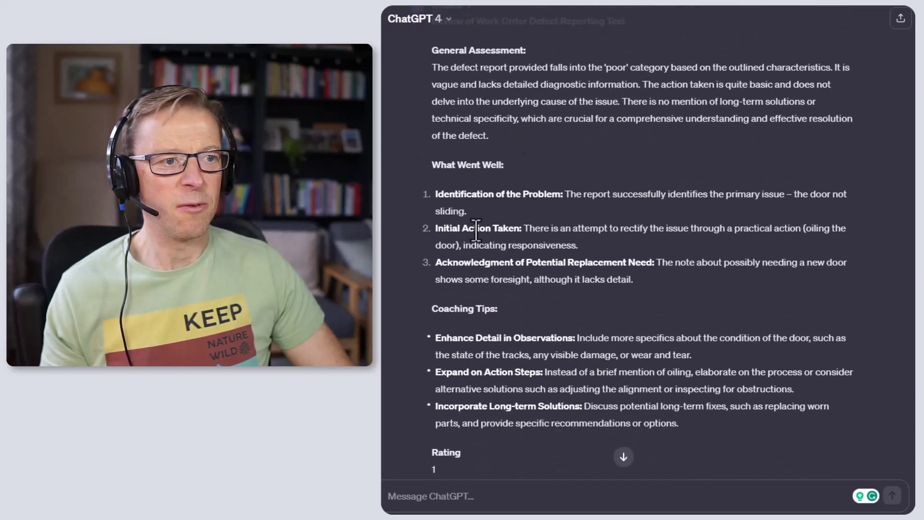
scroll(486, 272, "down", 4)
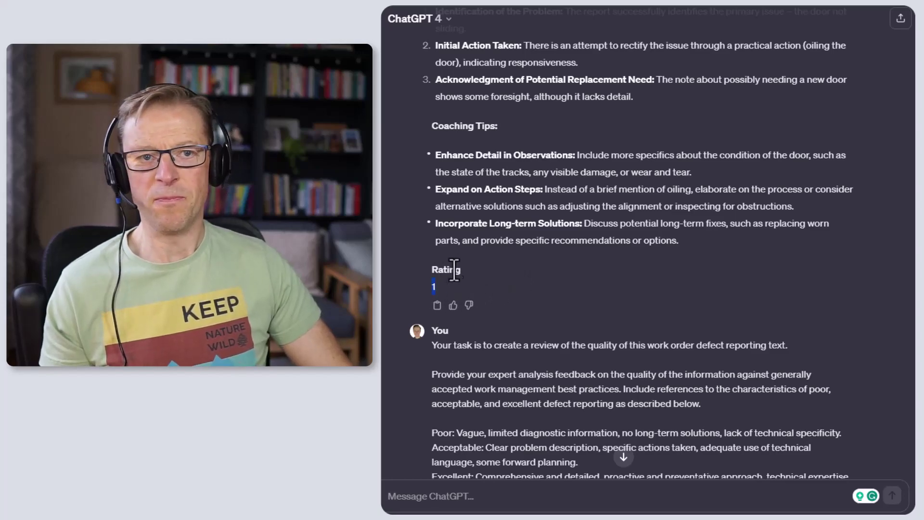
scroll(497, 243, "down", 1)
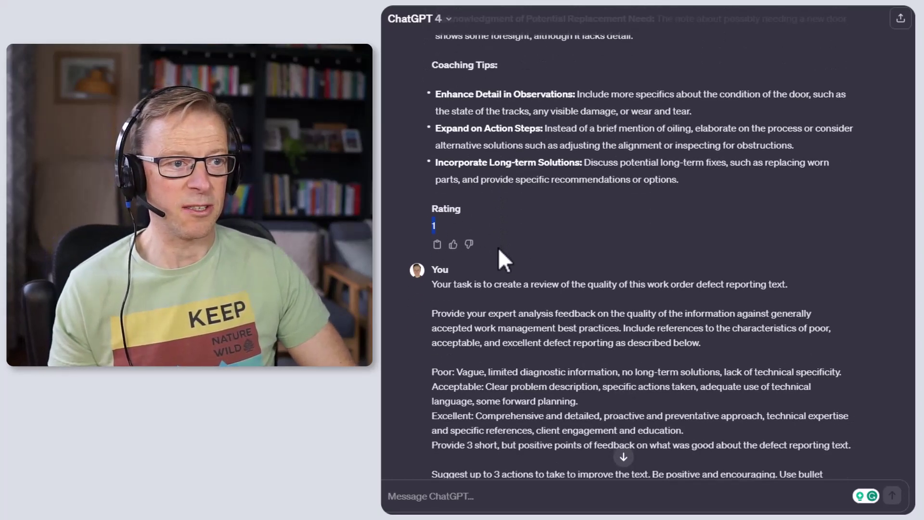
Step: Review the second test message with the "Light fixture not working" defect data and the assessment, coaching tips and rating returned for it
scroll(498, 247, "down", 3)
scroll(493, 271, "up", 3)
scroll(492, 270, "down", 4)
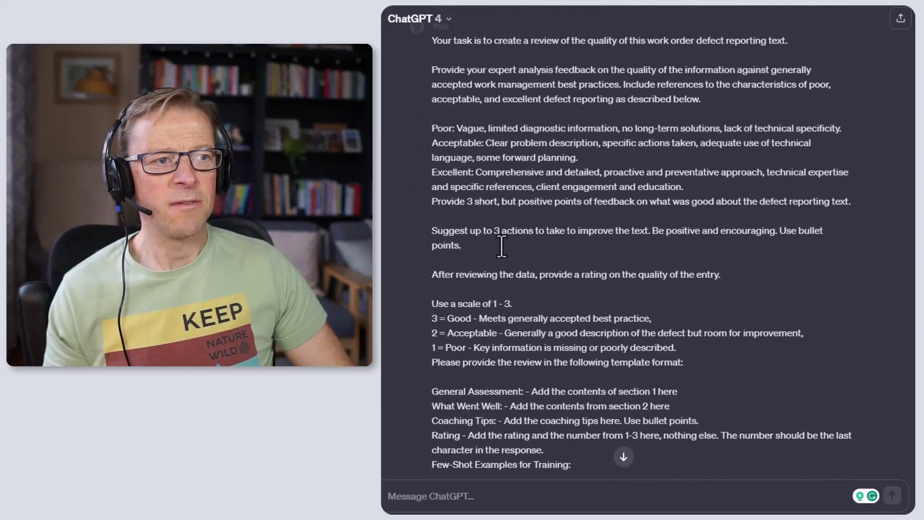
scroll(483, 203, "up", 1)
scroll(491, 262, "down", 9)
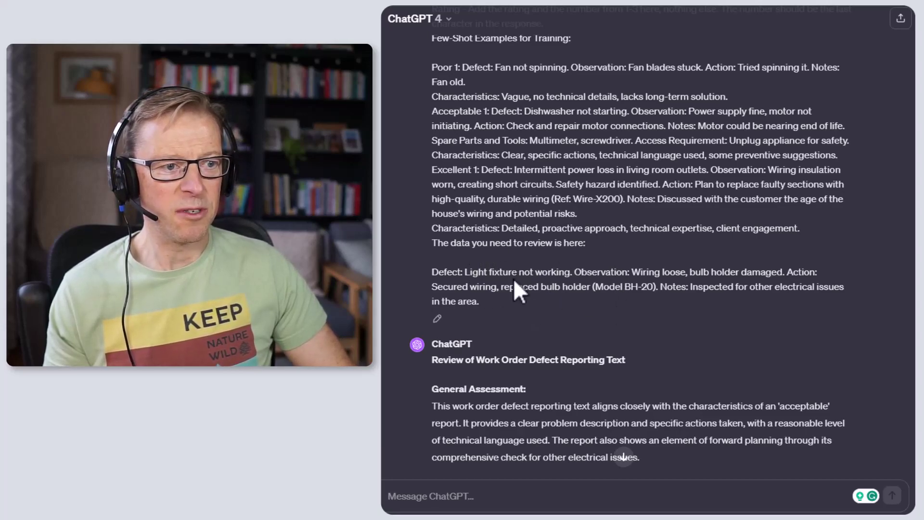
scroll(514, 280, "down", 10)
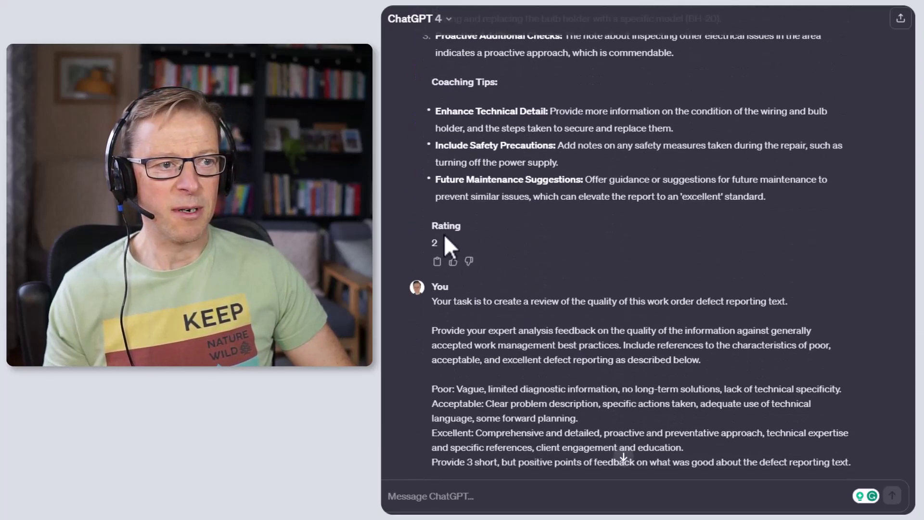
Step: Review the third test message with the "Inefficient bathroom ventilation" defect data and the feedback, coaching tips and rating returned for it
scroll(539, 236, "down", 10)
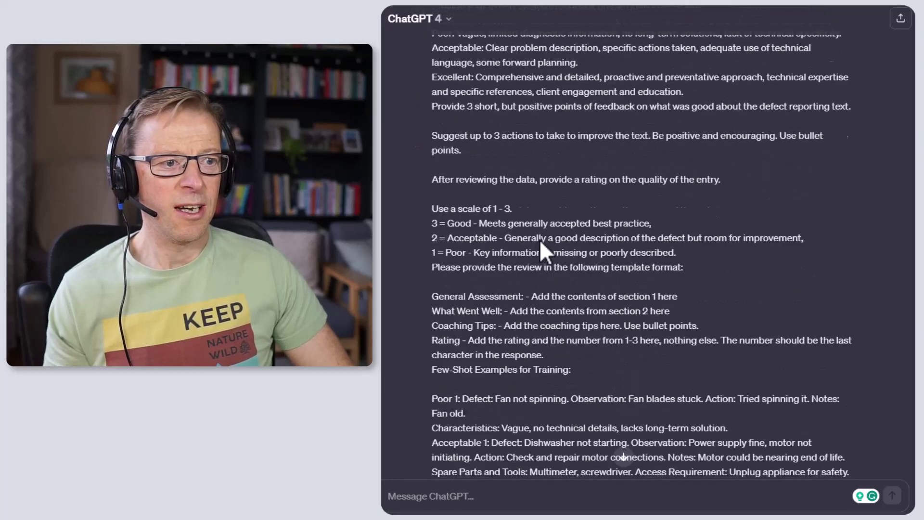
scroll(539, 242, "down", 4)
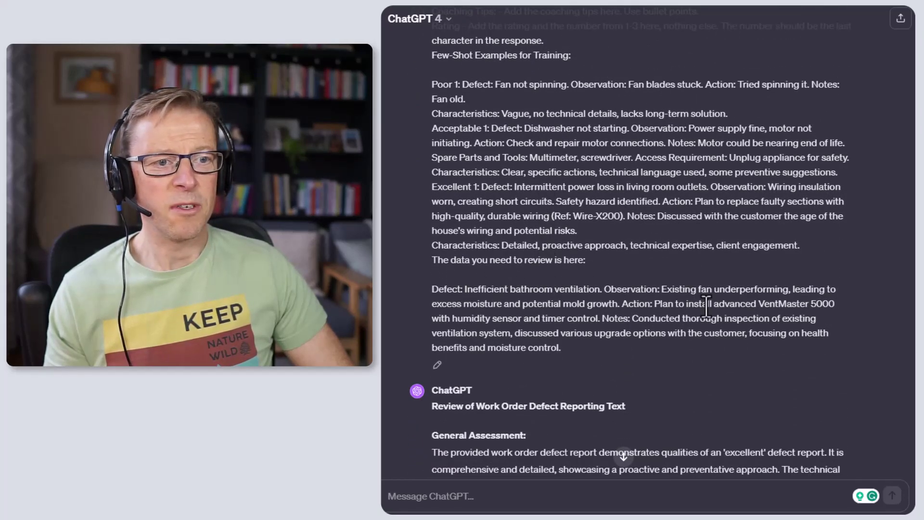
scroll(542, 309, "down", 10)
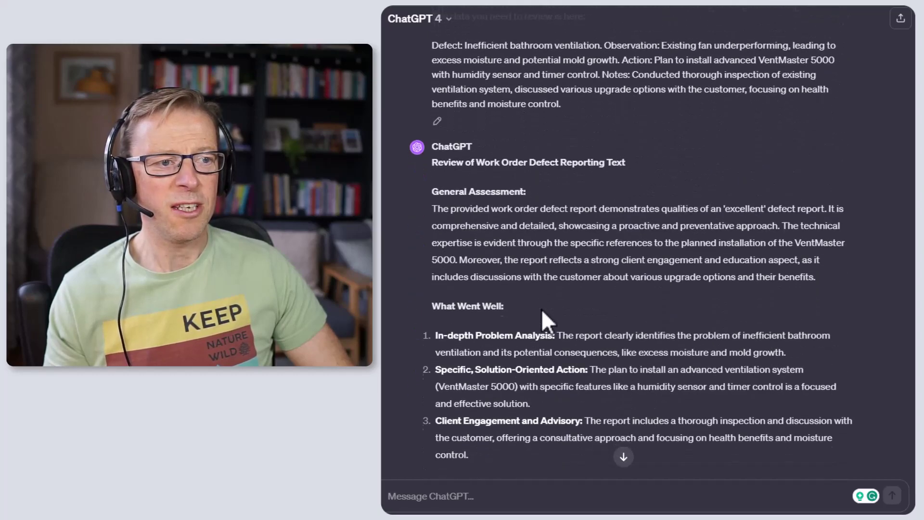
scroll(539, 308, "down", 2)
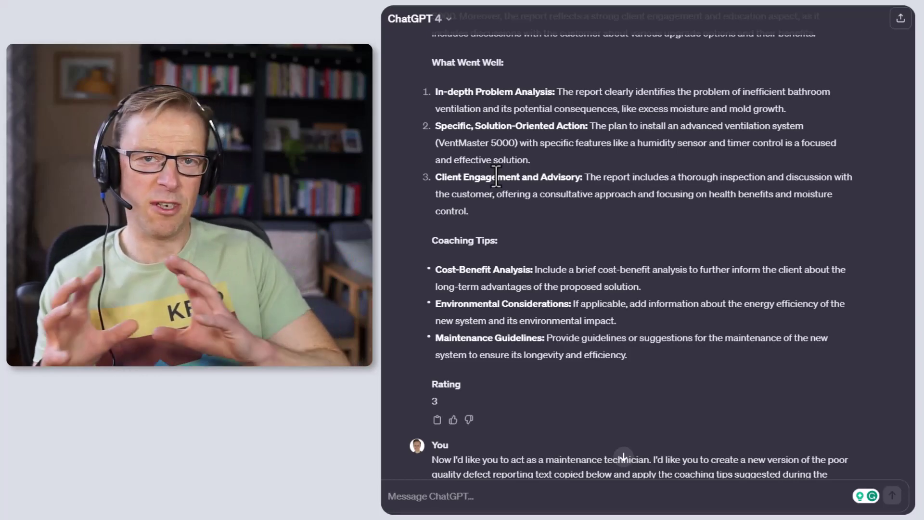
scroll(496, 177, "down", 6)
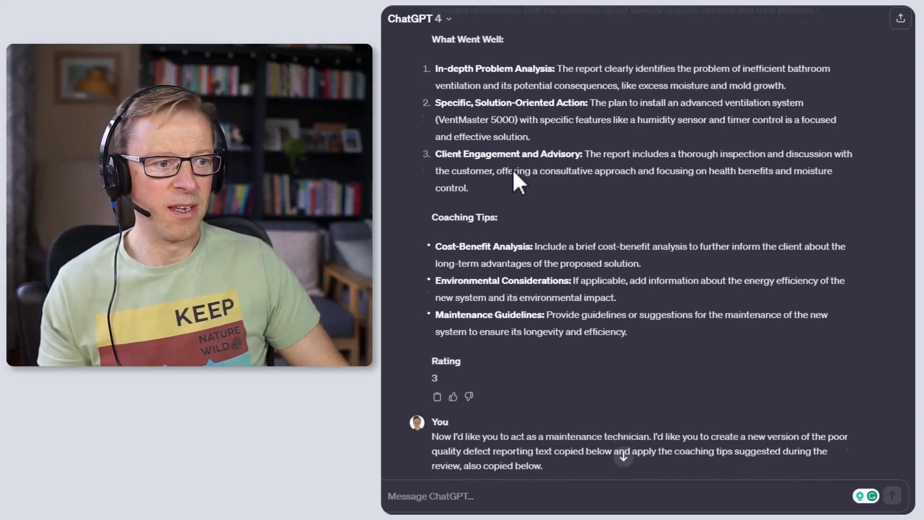
Step: Read the message asking for a rewritten poor quality defect report as a maintenance technician, highlighting its AI Coaching Tips V1 block
scroll(509, 174, "down", 1)
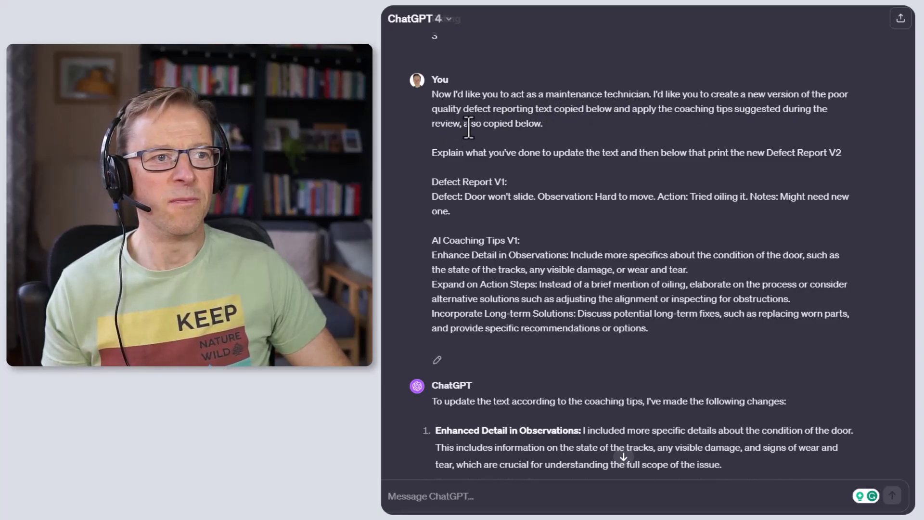
left_click_drag(827, 94, 483, 111)
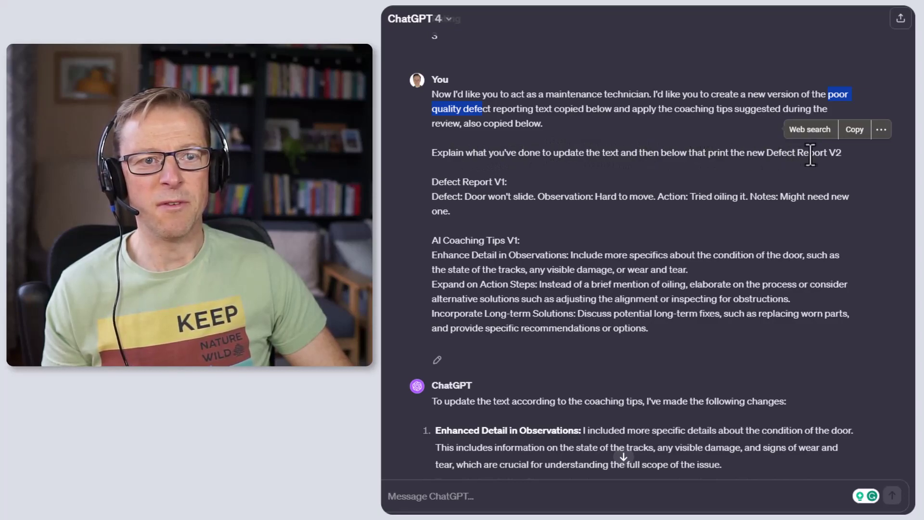
scroll(560, 172, "down", 1)
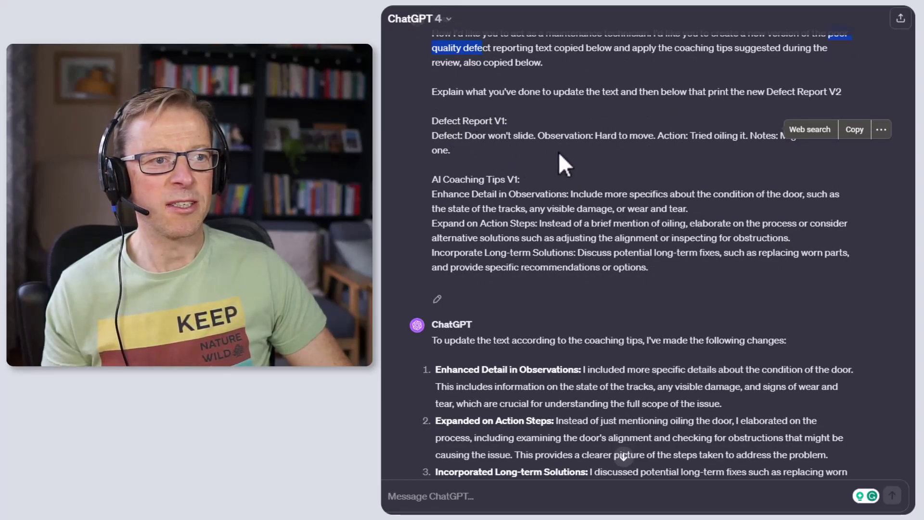
left_click(544, 172)
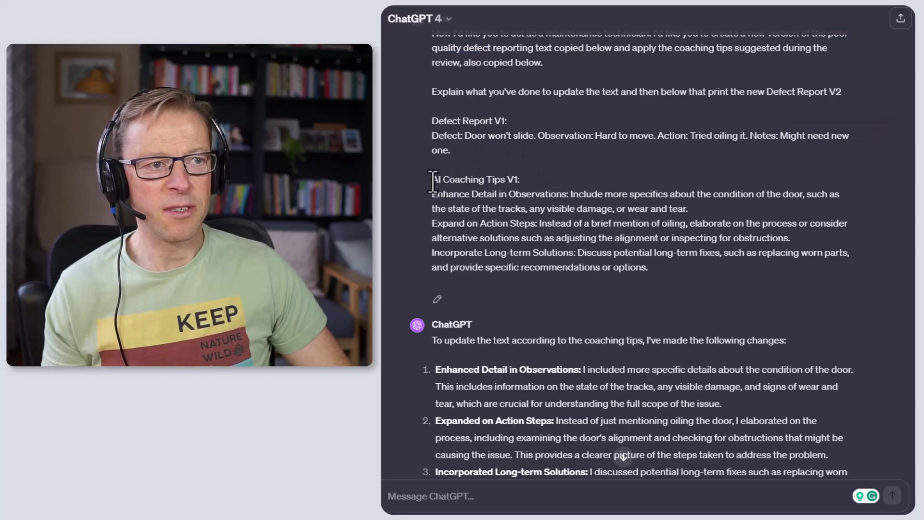
left_click_drag(432, 182, 666, 260)
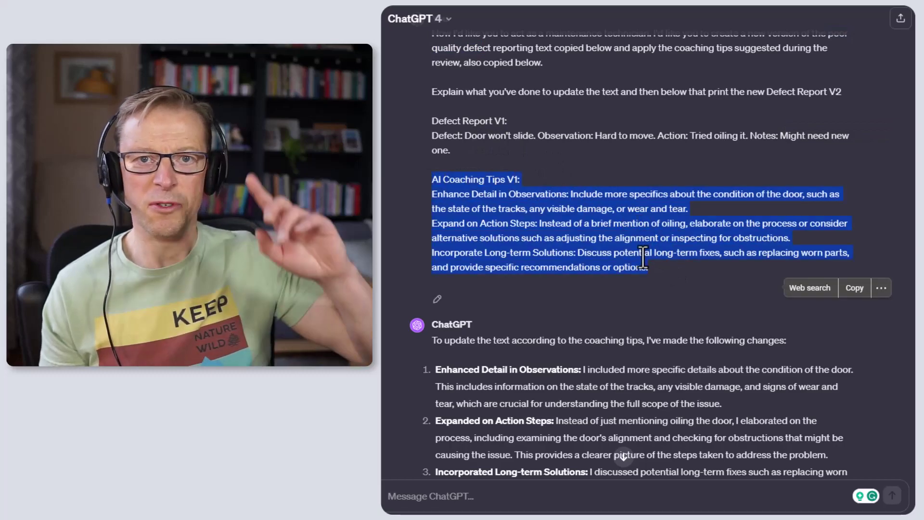
Step: Read the explanation of the changes and the rewritten Defect Report V2, highlighting the roller model "X200" in its notes
scroll(530, 217, "down", 3)
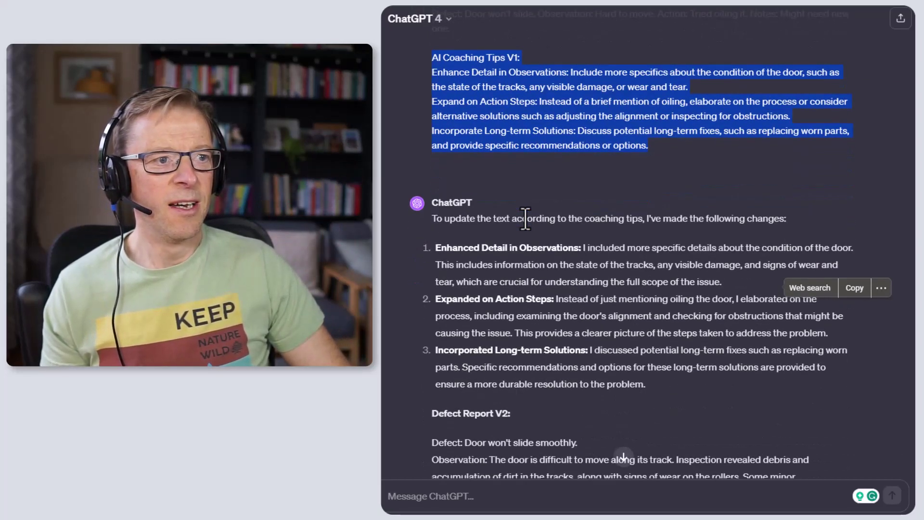
scroll(525, 218, "down", 3)
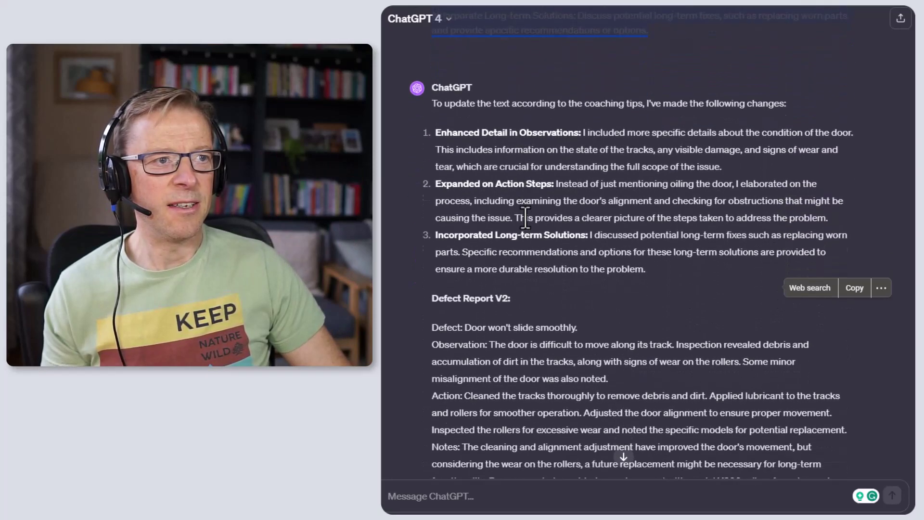
left_click(472, 97)
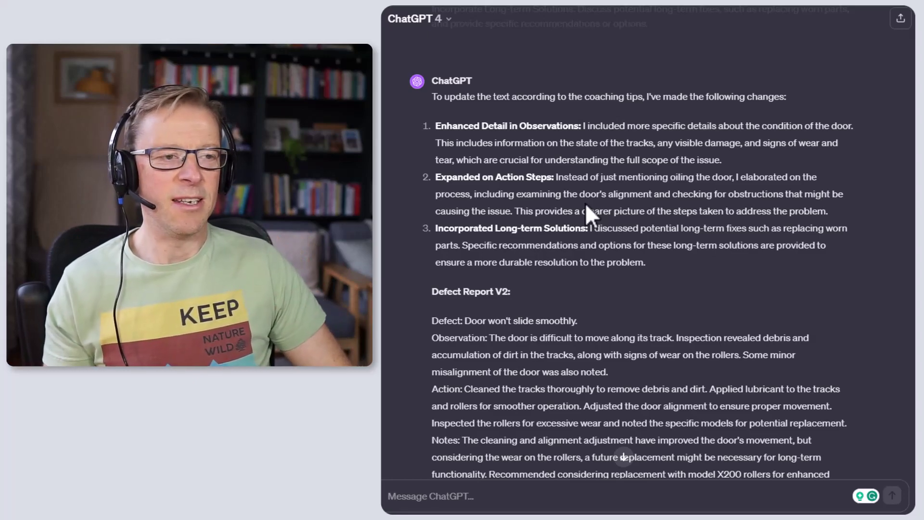
scroll(579, 217, "down", 1)
scroll(579, 218, "down", 2)
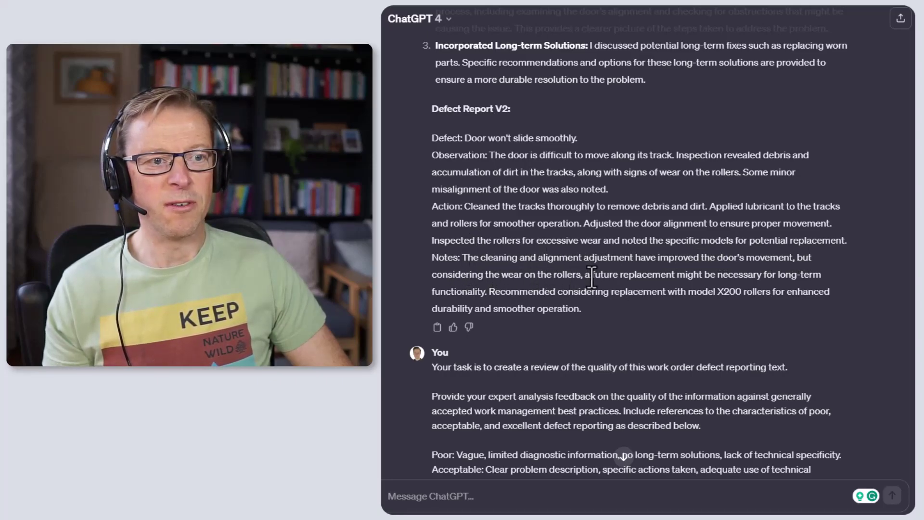
left_click_drag(717, 292, 821, 295)
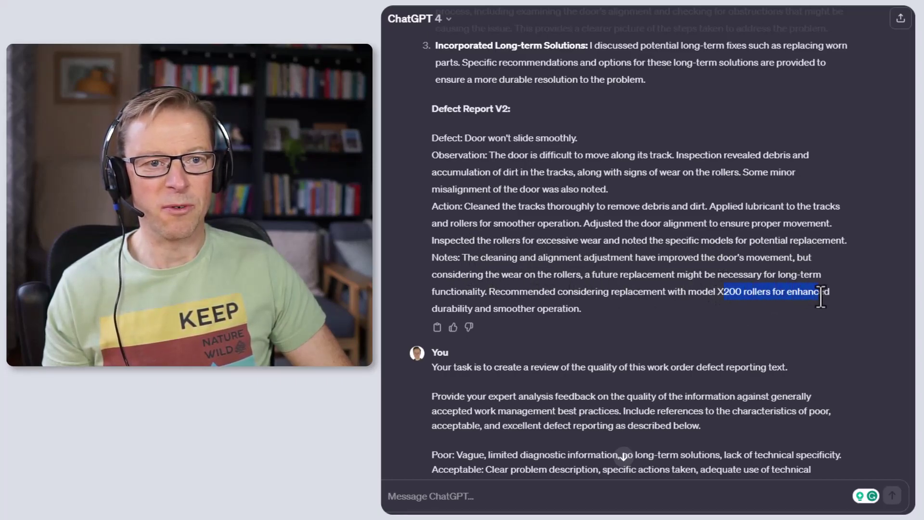
left_click_drag(717, 292, 729, 291)
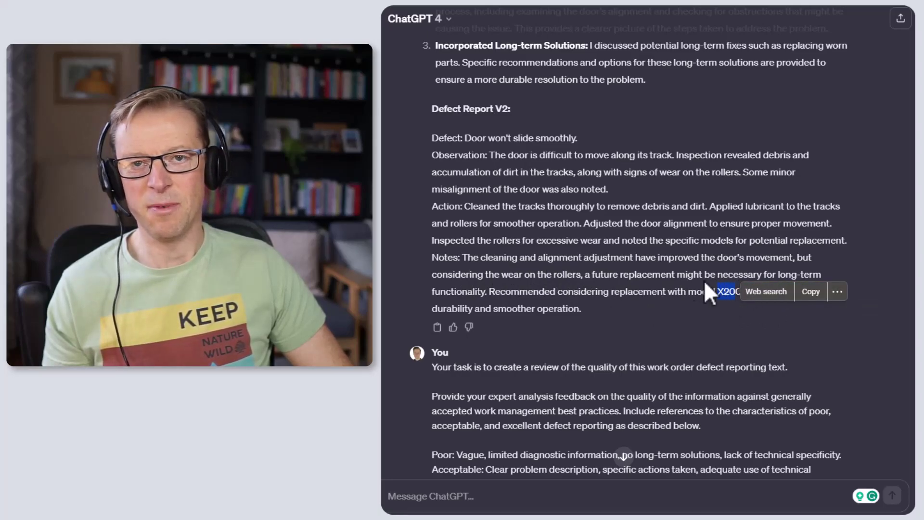
left_click(682, 281)
Step: Examine the retest message that combines the few-shot review prompt with the rewritten "Door won't slide smoothly" report
scroll(534, 319, "down", 3)
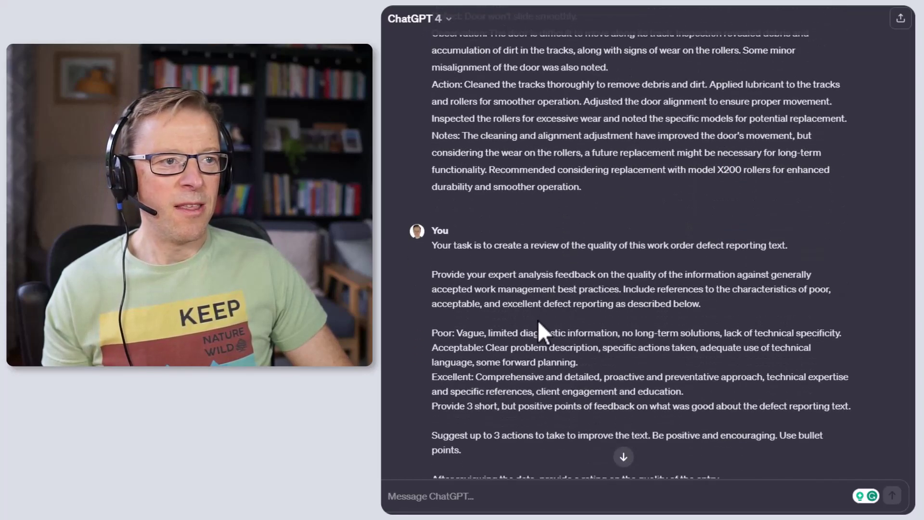
scroll(539, 320, "up", 2)
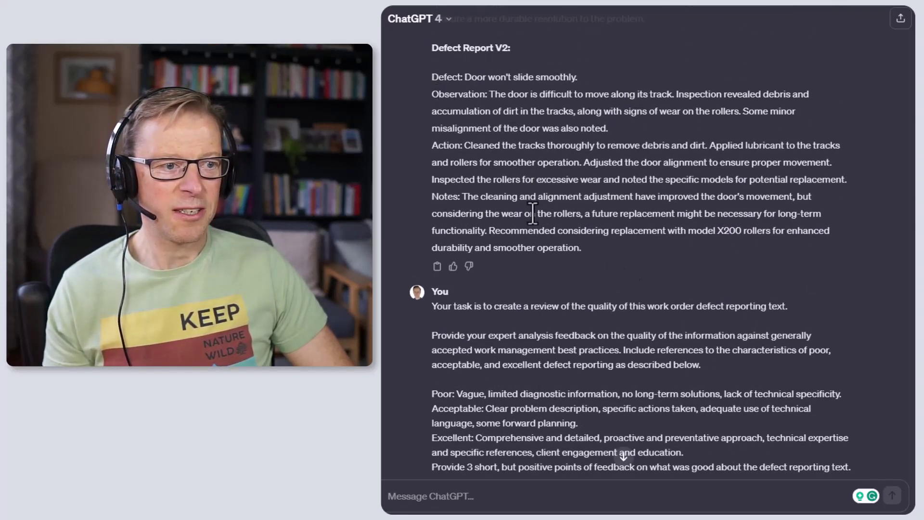
scroll(528, 241, "down", 10)
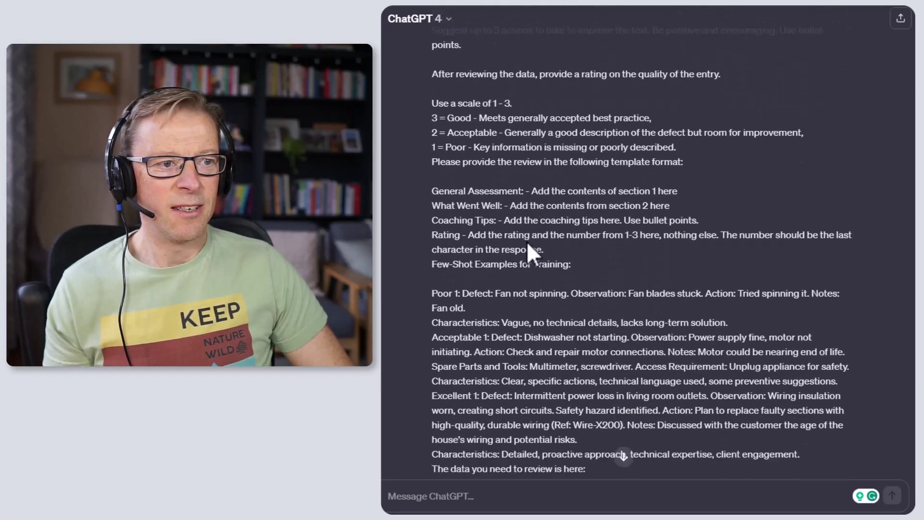
scroll(527, 241, "down", 4)
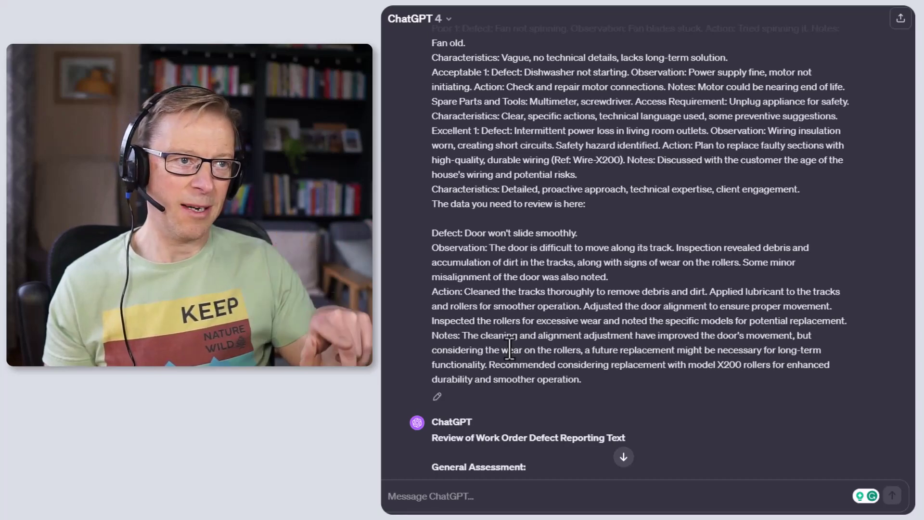
Step: Examine the review of the rewritten door report through its assessment, positive points and coaching tips, and highlight the rating
scroll(472, 243, "down", 1)
scroll(473, 250, "down", 3)
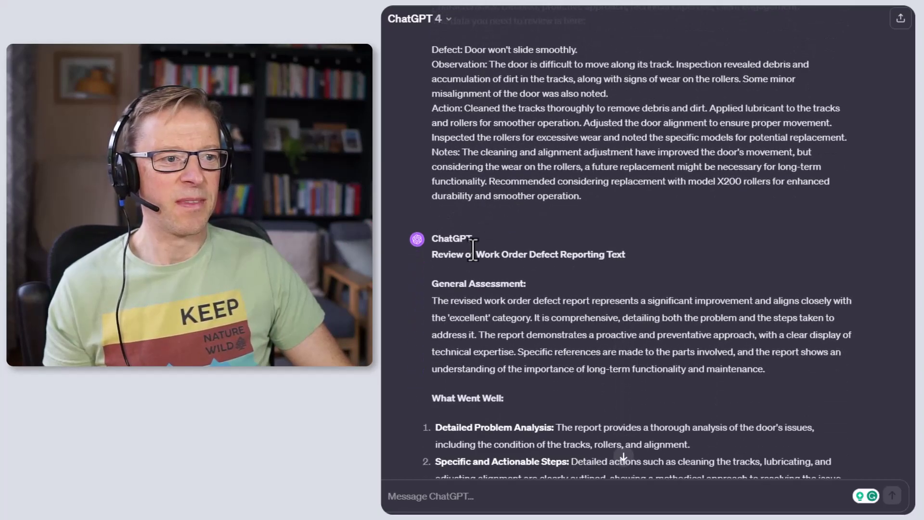
scroll(472, 246, "down", 3)
scroll(472, 246, "up", 3)
scroll(473, 249, "down", 4)
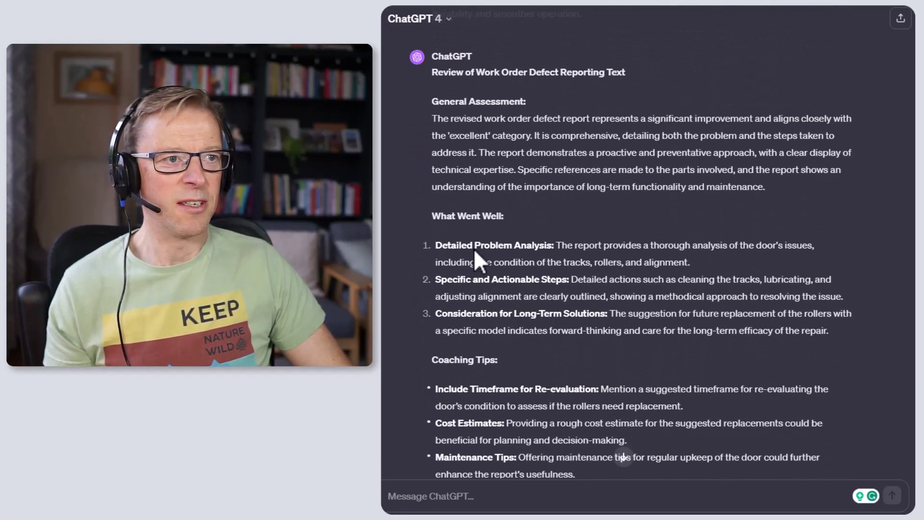
scroll(473, 249, "down", 4)
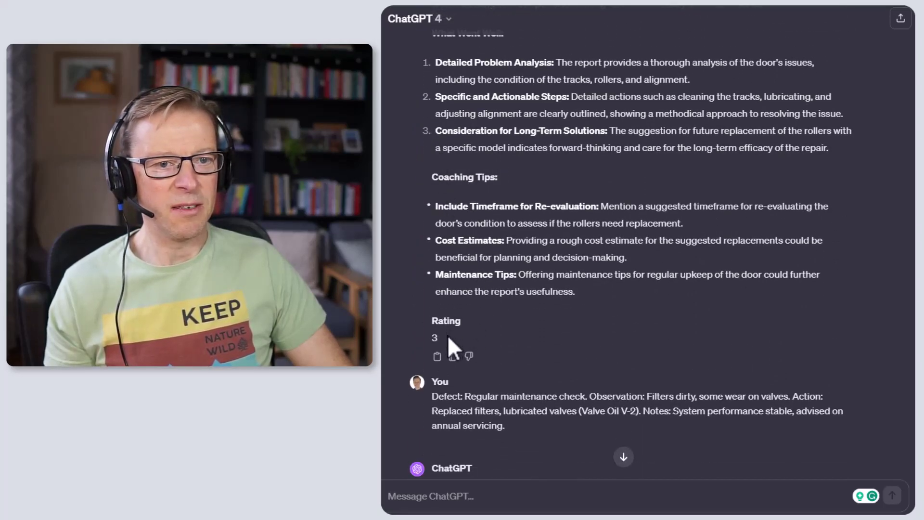
left_click_drag(442, 336, 425, 316)
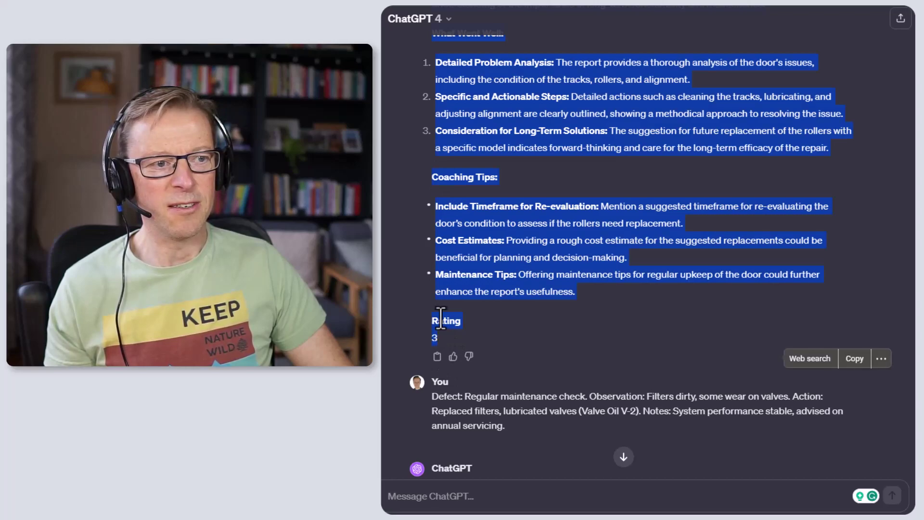
left_click(480, 317)
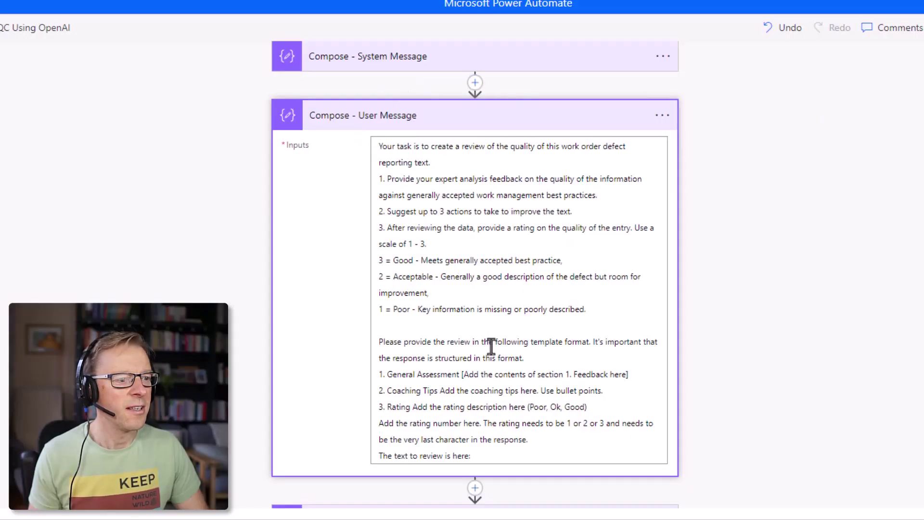
Step: In the Power Automate flow, replace the entire Compose - User Message prompt with the copied few-shot version
left_click(492, 459)
left_click_drag(492, 458, 374, 146)
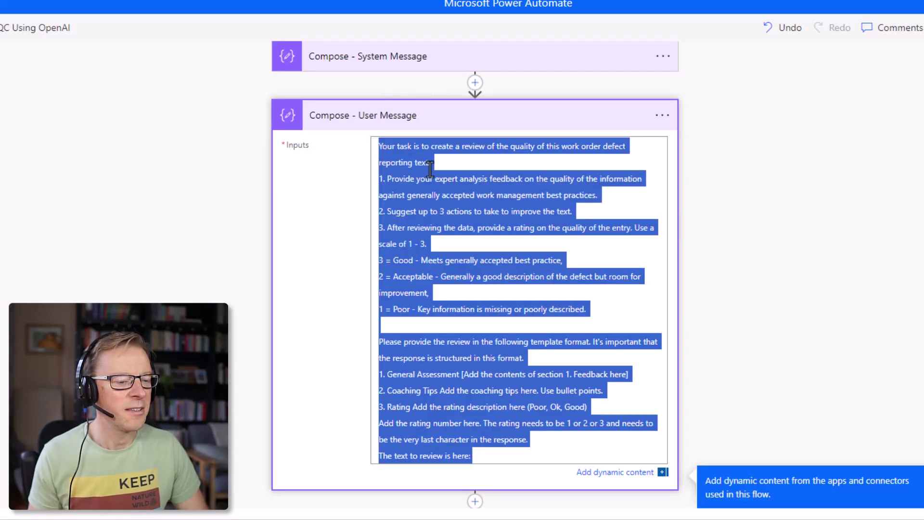
key("ctrl+v")
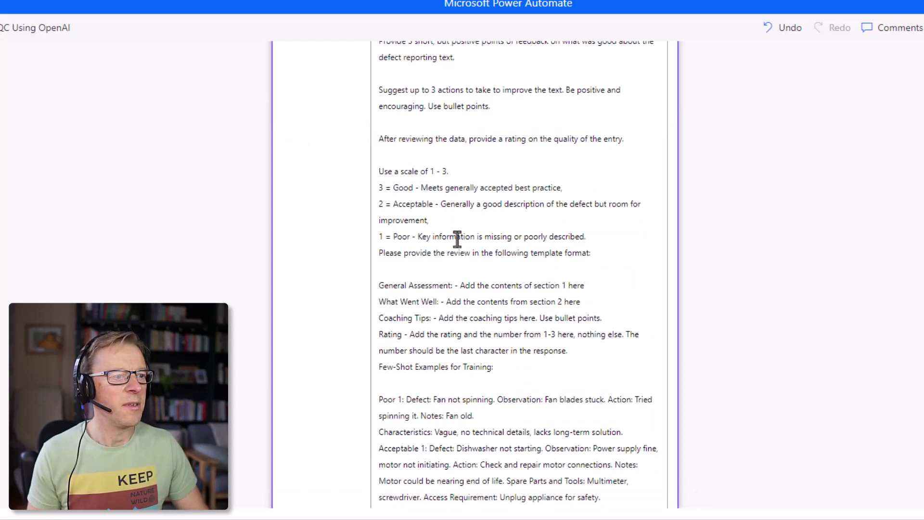
scroll(466, 264, "down", 7)
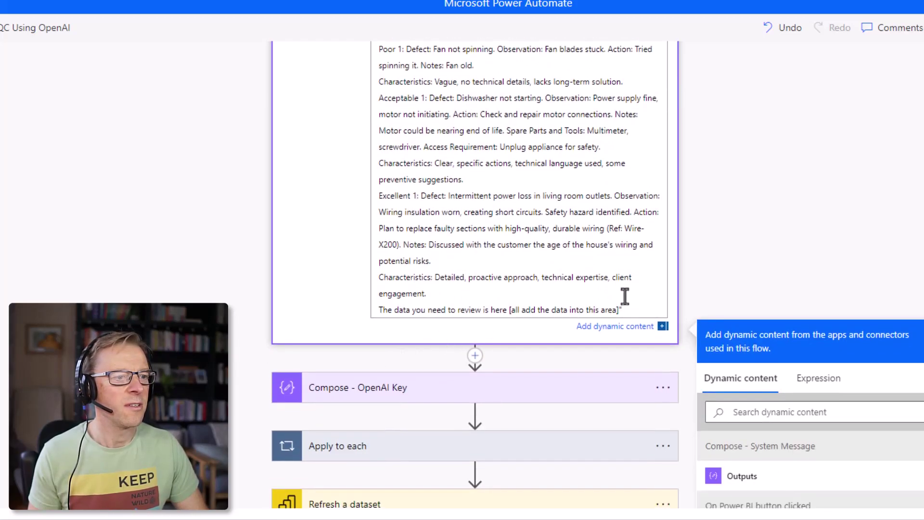
Step: Delete the closing quotation mark and the bracketed data placeholder at the end of the Compose - User Message prompt
key("BackSpace")
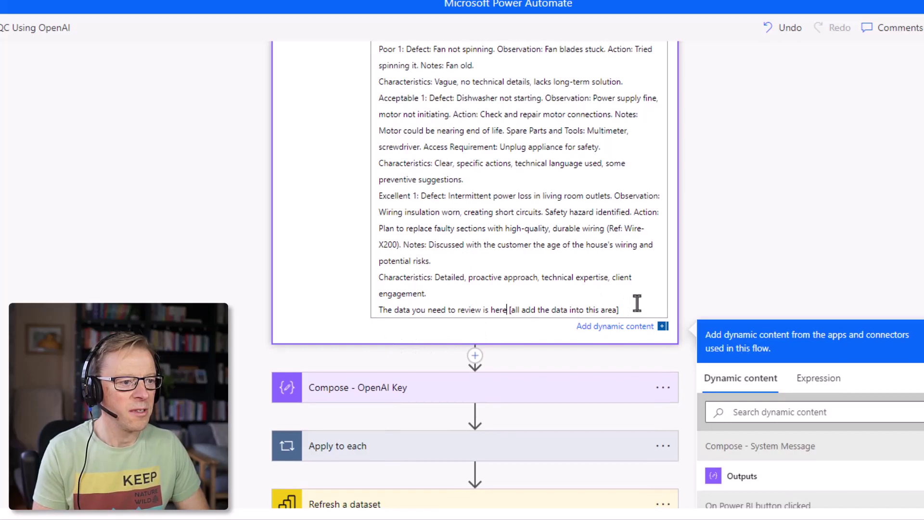
key("Delete")
key("Delete")
key("Delete")
key("Delete")
key("Delete")
key("Delete")
key("Delete")
key("Delete")
key("Delete")
key("Delete")
key("Delete")
key("Delete")
key("Delete")
key("Delete")
key("Delete")
key("Delete")
key("Delete")
key("Delete")
key("Delete")
key("Delete")
Step: Remove the opening quotation mark before "Your task is to create a review", and save and apply the flow to the report button
scroll(550, 157, "up", 6)
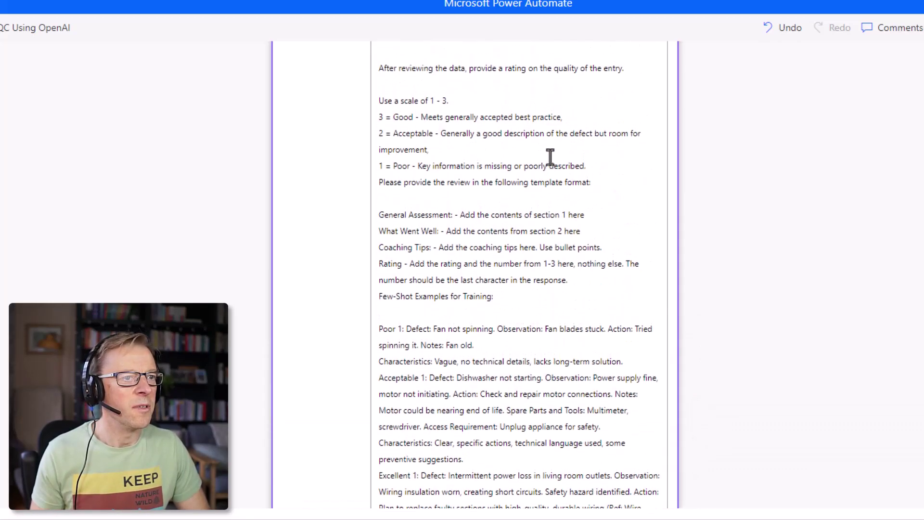
scroll(550, 156, "up", 10)
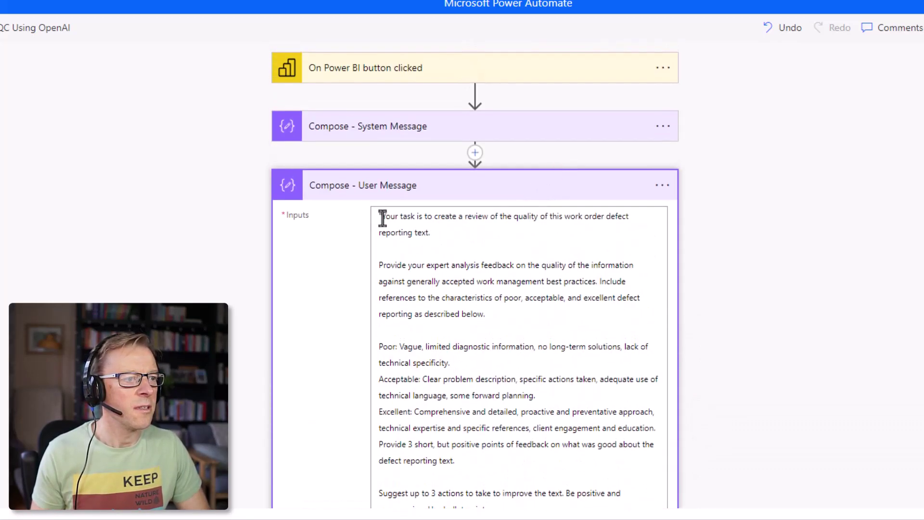
left_click(382, 218)
key("BackSpace")
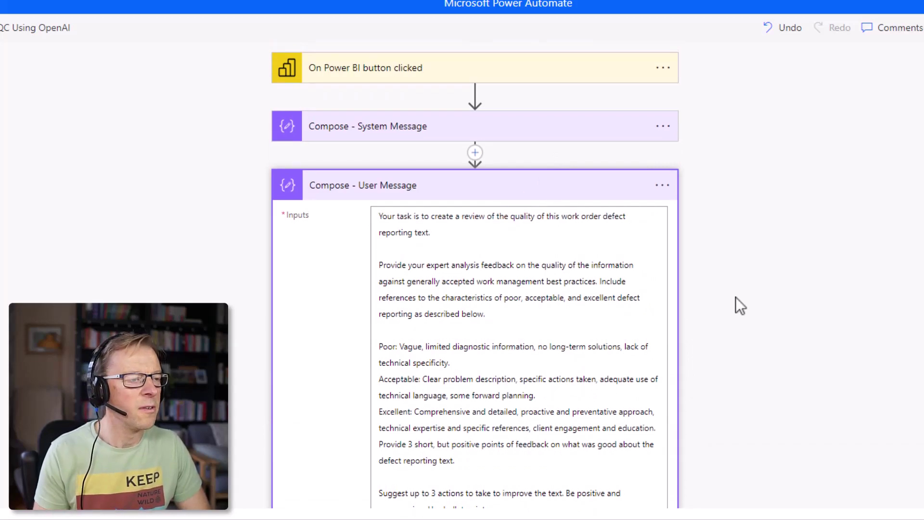
key("ctrl+s")
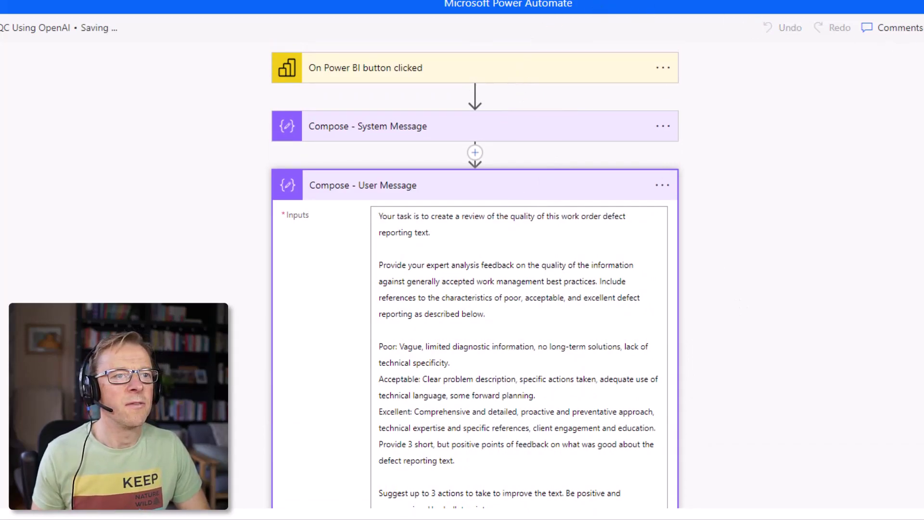
scroll(475, 274, "down", 9)
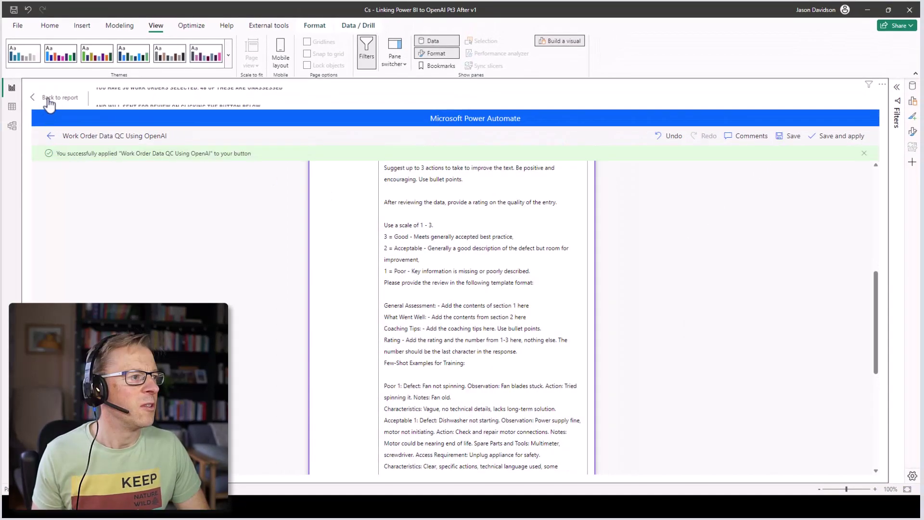
Step: Return to the report, select the four work orders dated 02/10/23 to 05/10/23, and send them for review
left_click(48, 100)
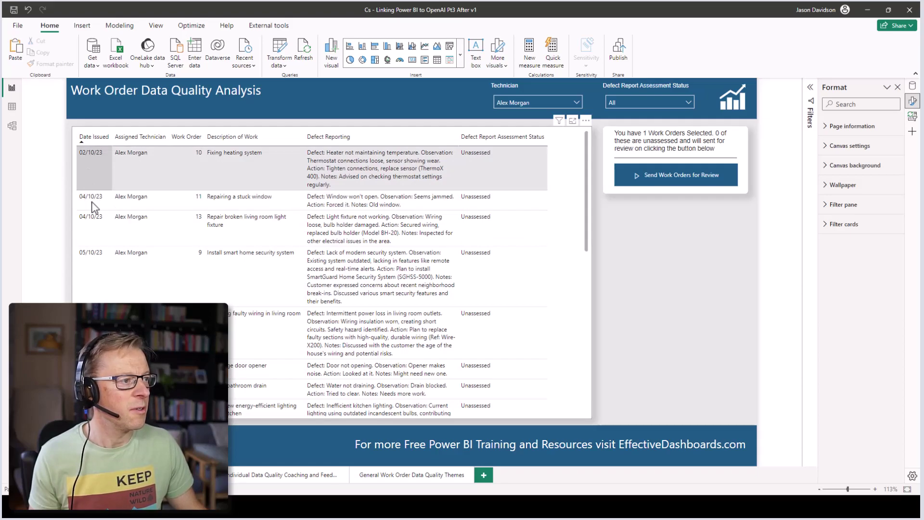
left_click(101, 268)
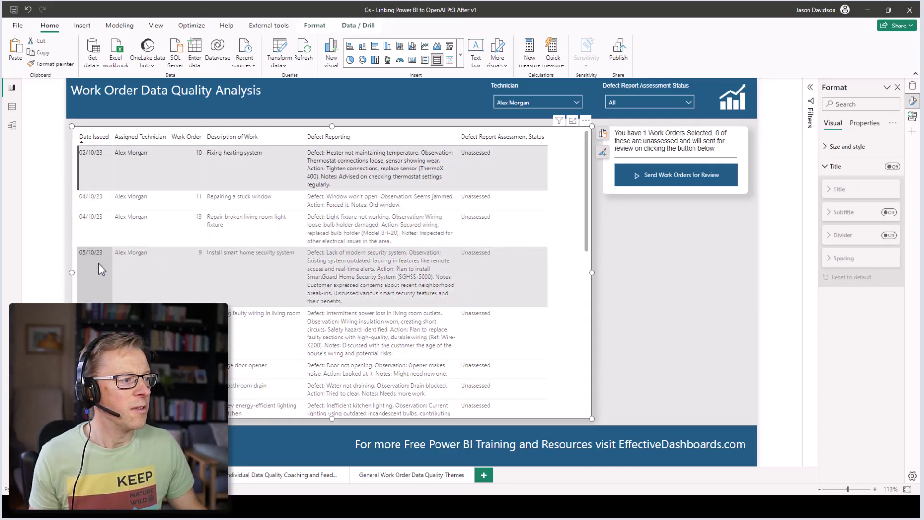
left_click(93, 225)
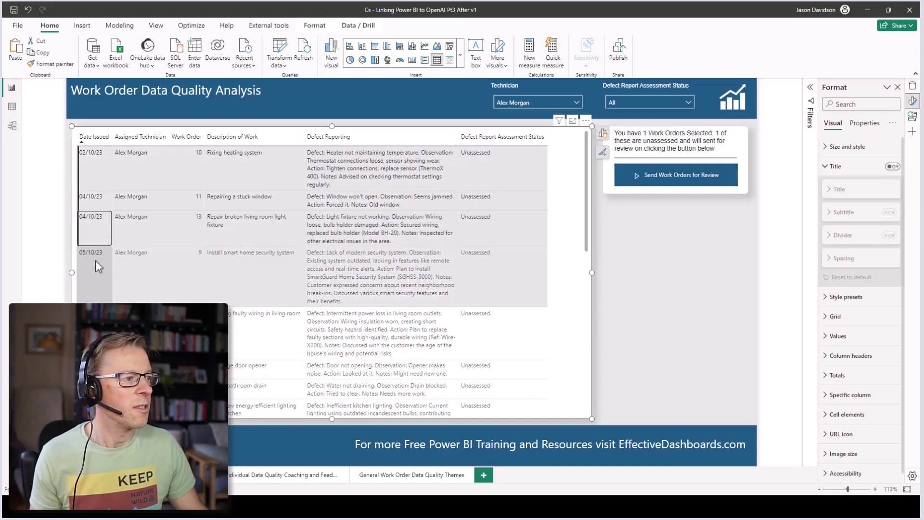
left_click(97, 278, "shift")
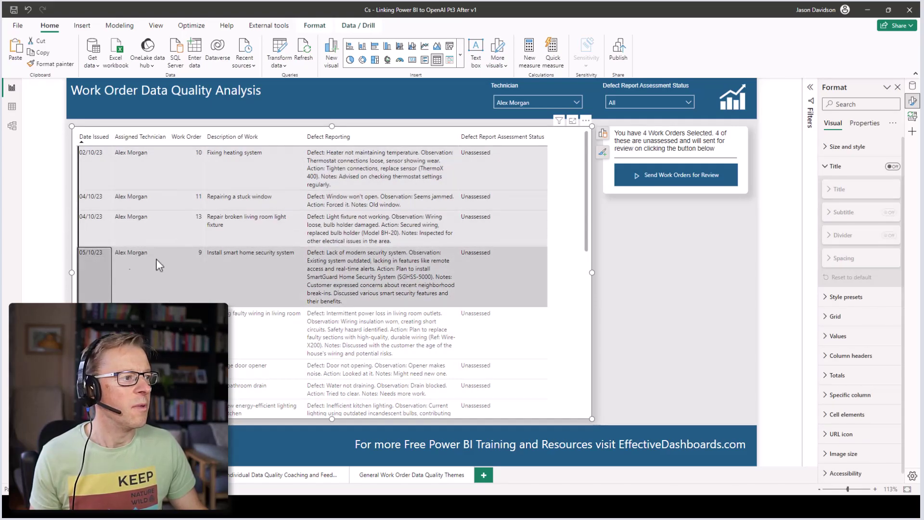
left_click(679, 180)
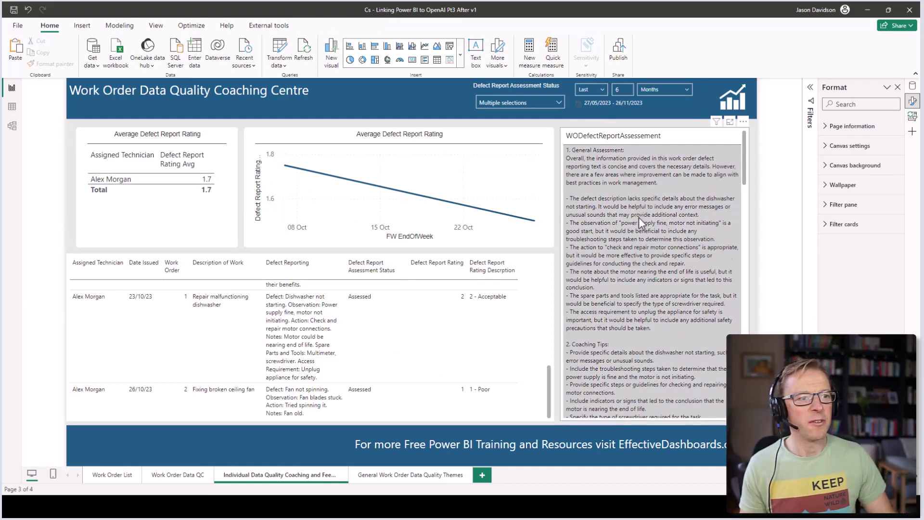
Step: On the individual data quality coaching page, examine the new defect report assessments and the ratings in the work order table
scroll(639, 220, "down", 10)
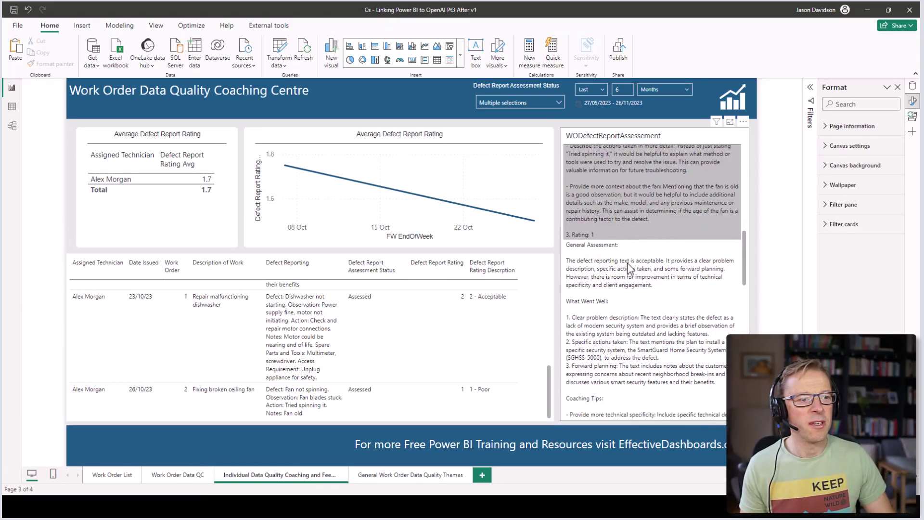
scroll(607, 279, "down", 10)
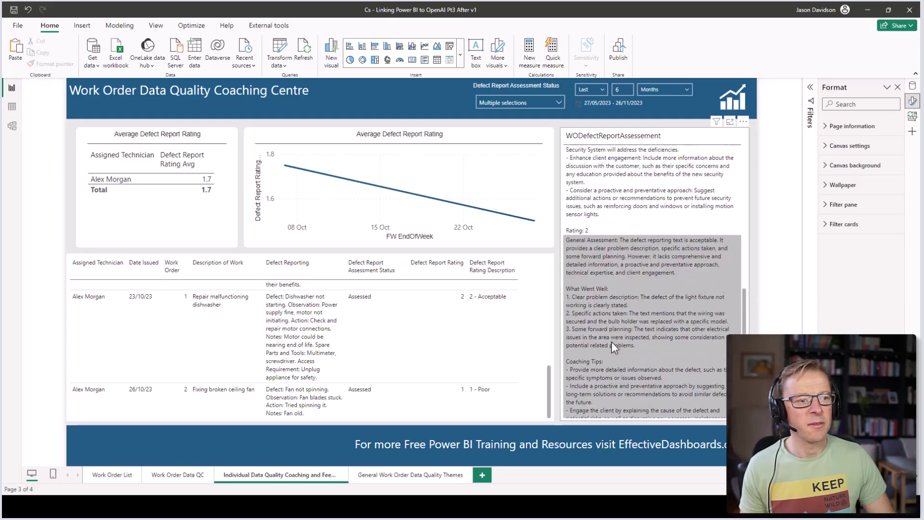
scroll(611, 342, "down", 1)
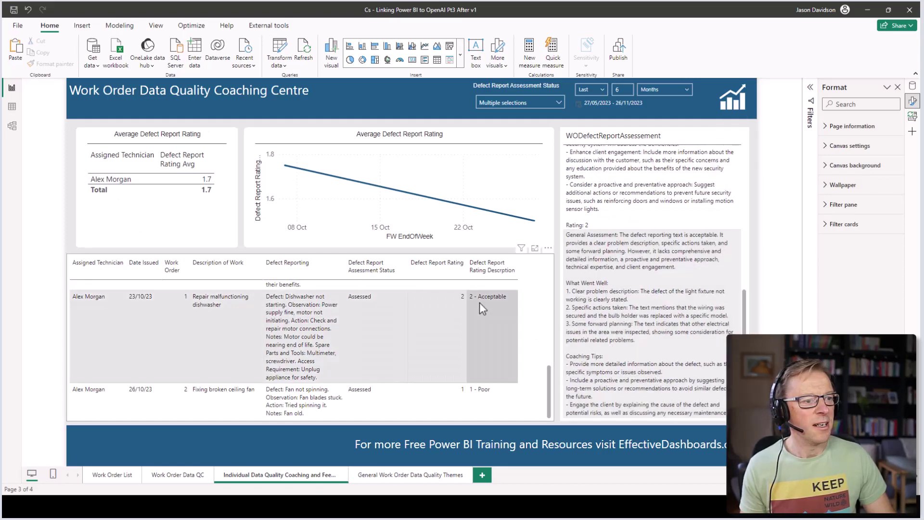
scroll(487, 296, "up", 10)
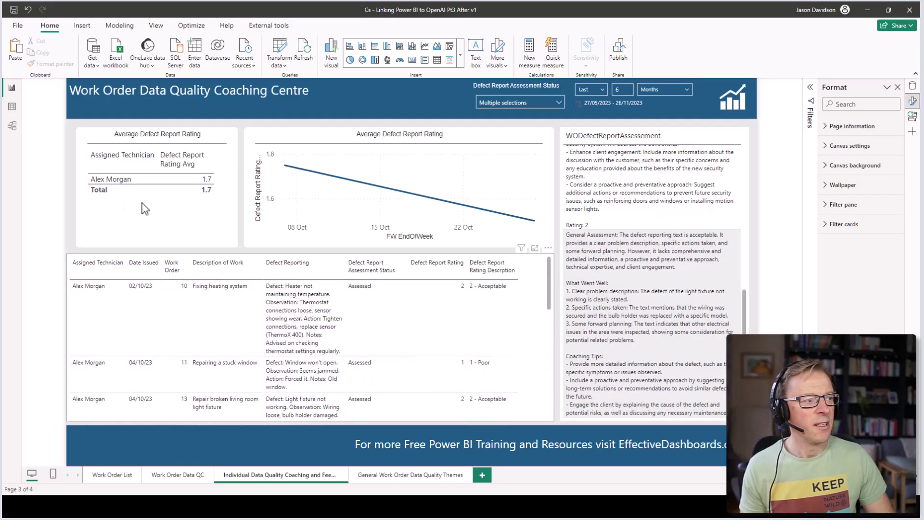